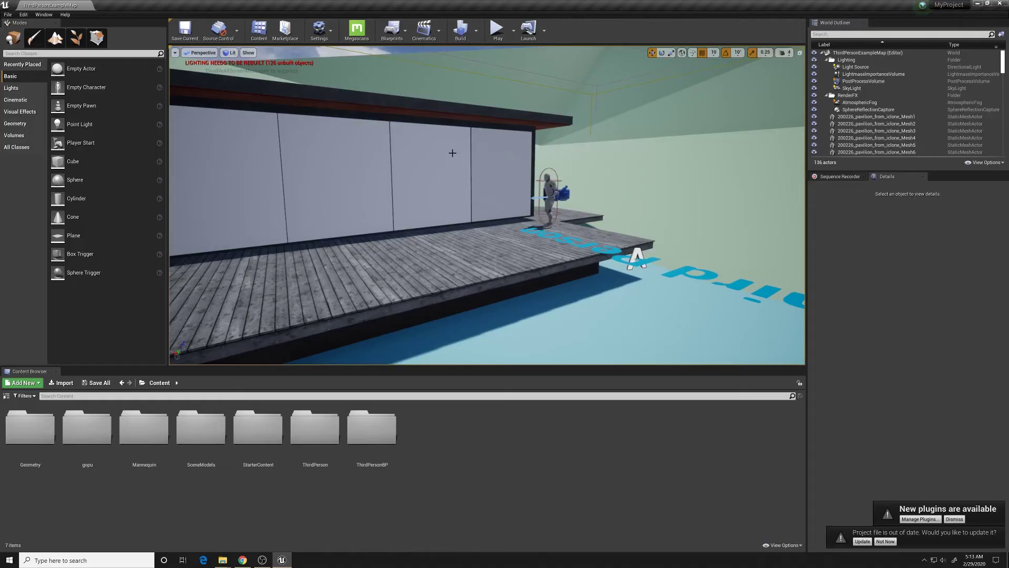
Open the Glass material of the pavilion's wall panel and set its Param colour to pale green, R 0.394, G 0.502, B 0.477
{"action": "left_click", "coordinate": [441, 158]}
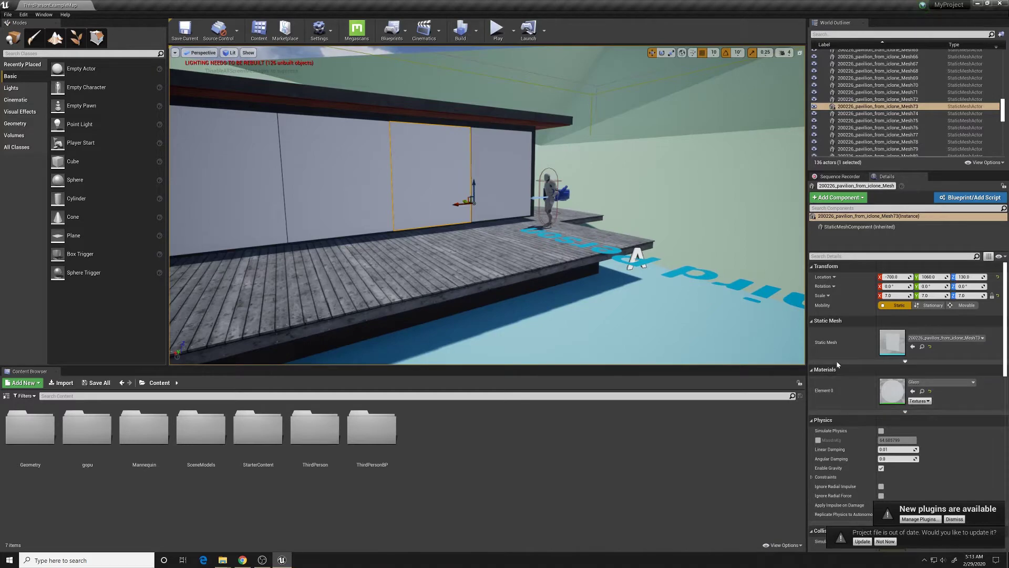
{"action": "double_click", "coordinate": [887, 395]}
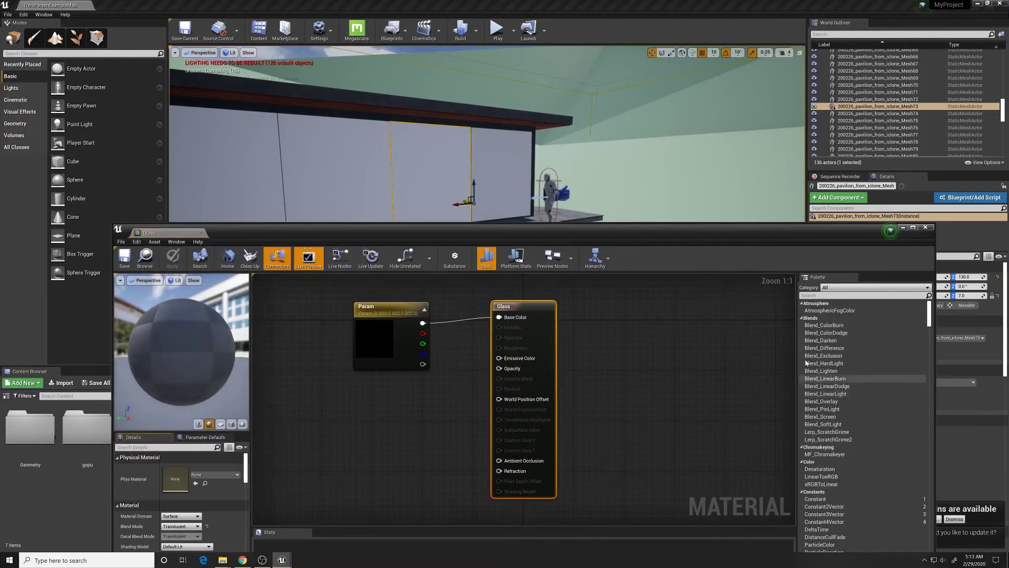
{"action": "left_click", "coordinate": [374, 339]}
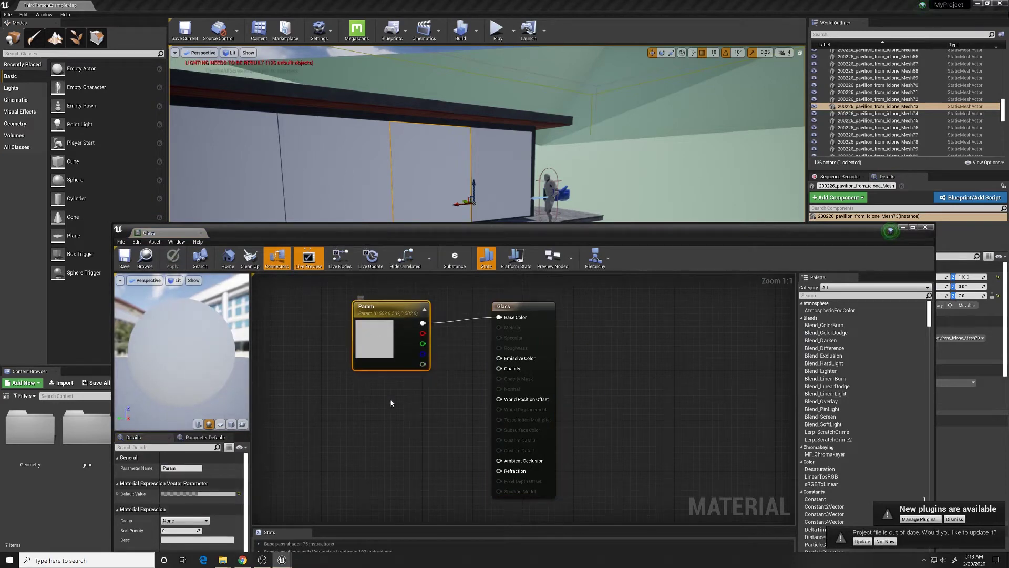
{"action": "double_click", "coordinate": [379, 337]}
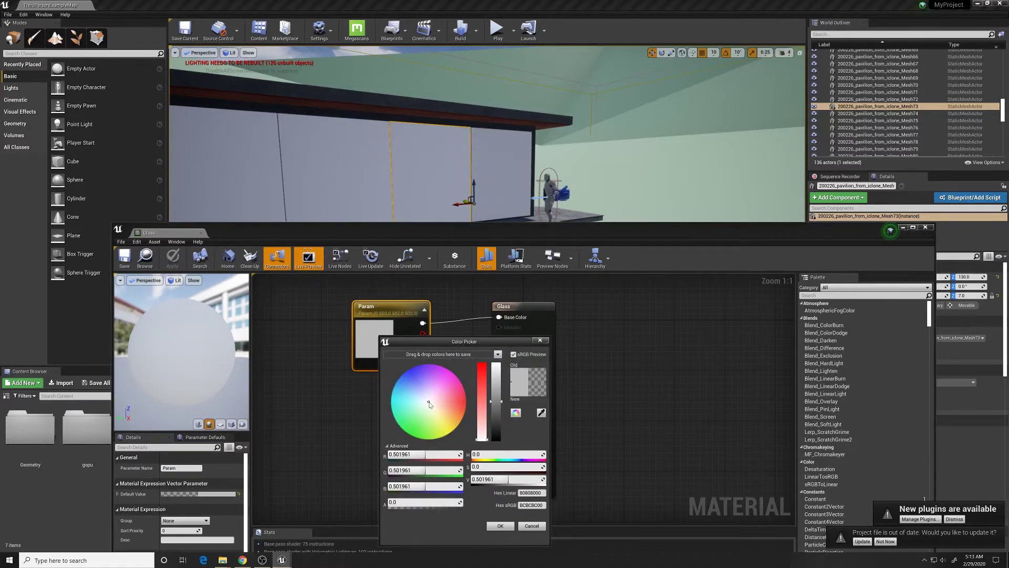
{"action": "left_click_drag", "start_coordinate": [429, 404], "coordinate": [426, 405]}
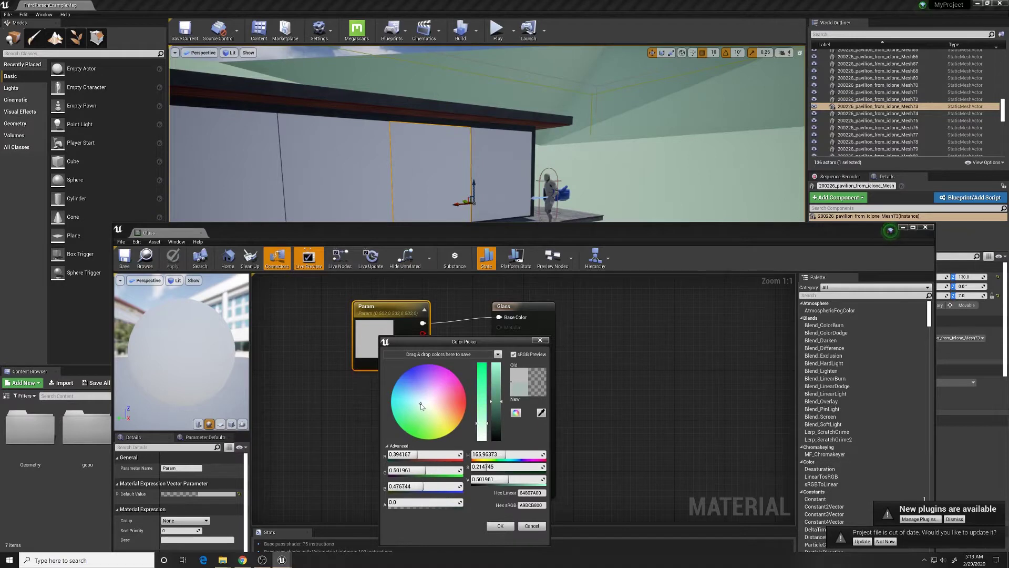
{"action": "left_click", "coordinate": [420, 405]}
{"action": "left_click", "coordinate": [500, 526]}
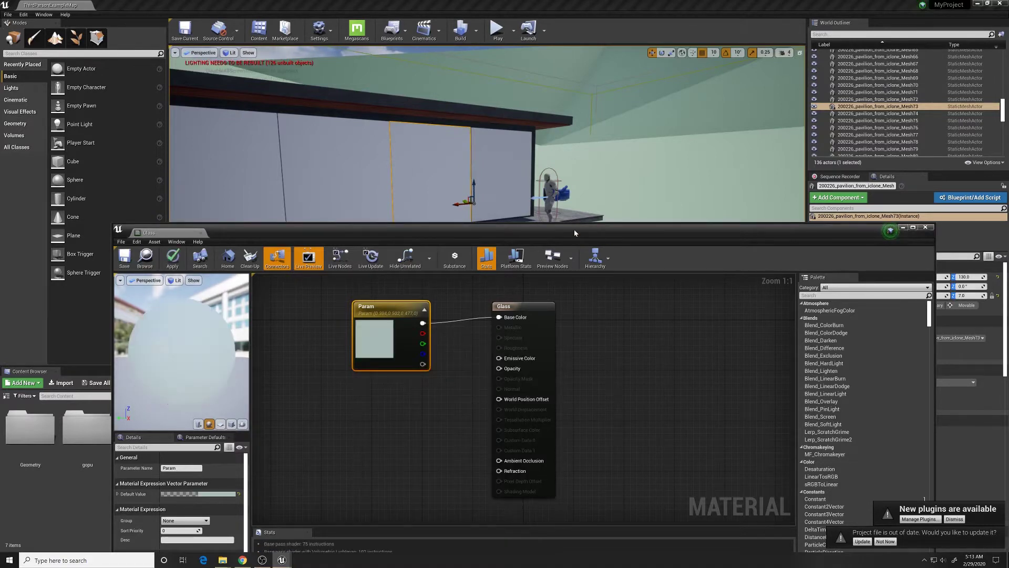
Move the material editor window up and label the Param colour node with the comment "Base Color"
{"action": "left_click_drag", "start_coordinate": [569, 235], "coordinate": [571, 90]}
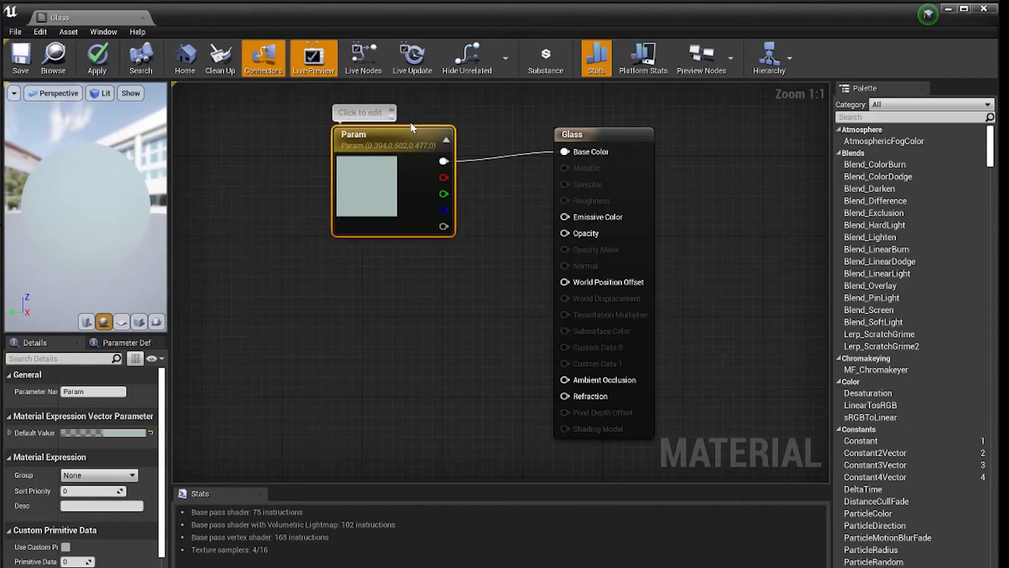
{"action": "left_click", "coordinate": [385, 111]}
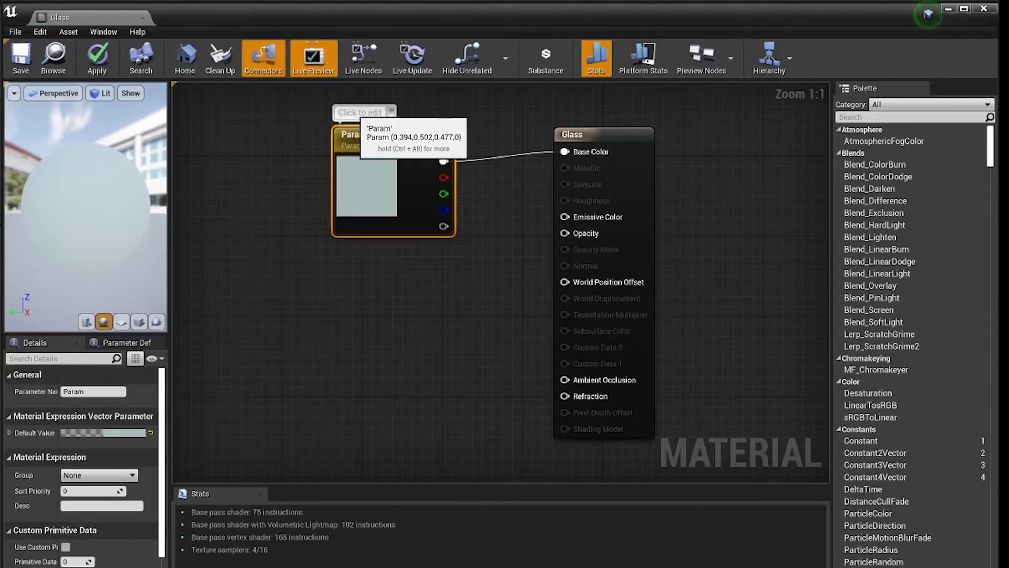
{"action": "type", "text": "Base"}
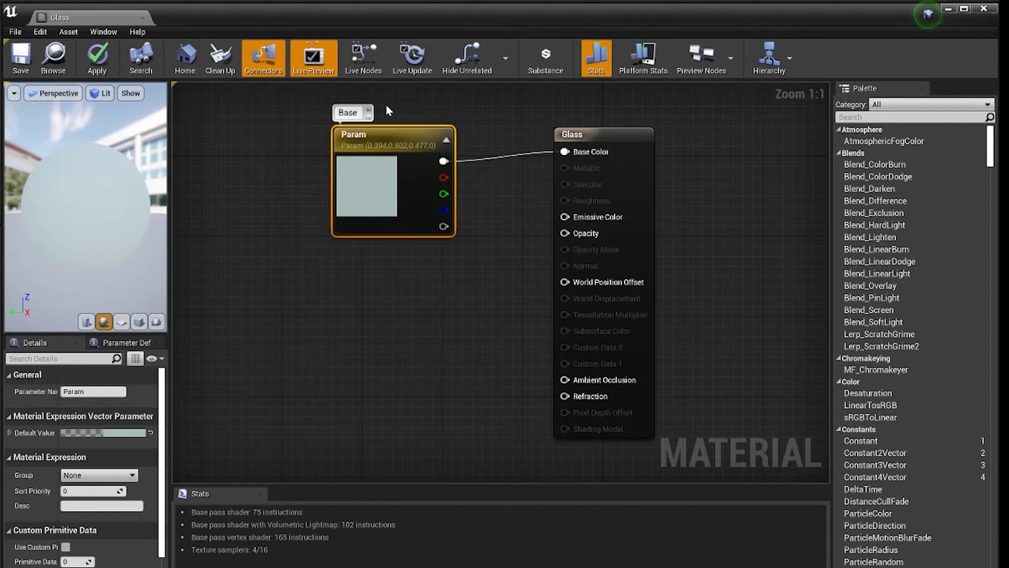
{"action": "type", "text": " Color"}
{"action": "left_click", "coordinate": [481, 115]}
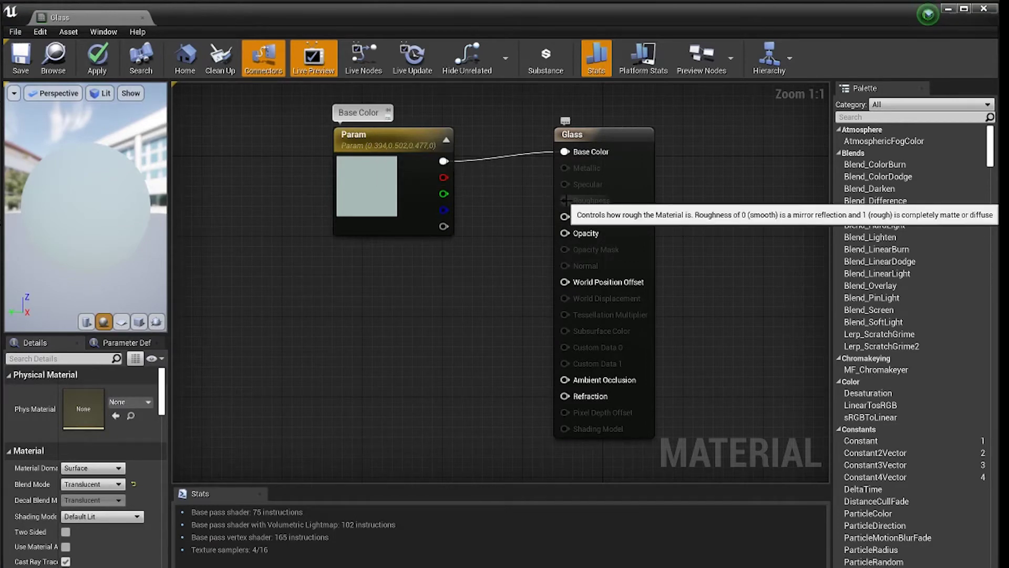
Create a Constant node connected to the Glass material's Roughness input and place it below the Param node
{"action": "left_click_drag", "start_coordinate": [564, 200], "coordinate": [396, 284]}
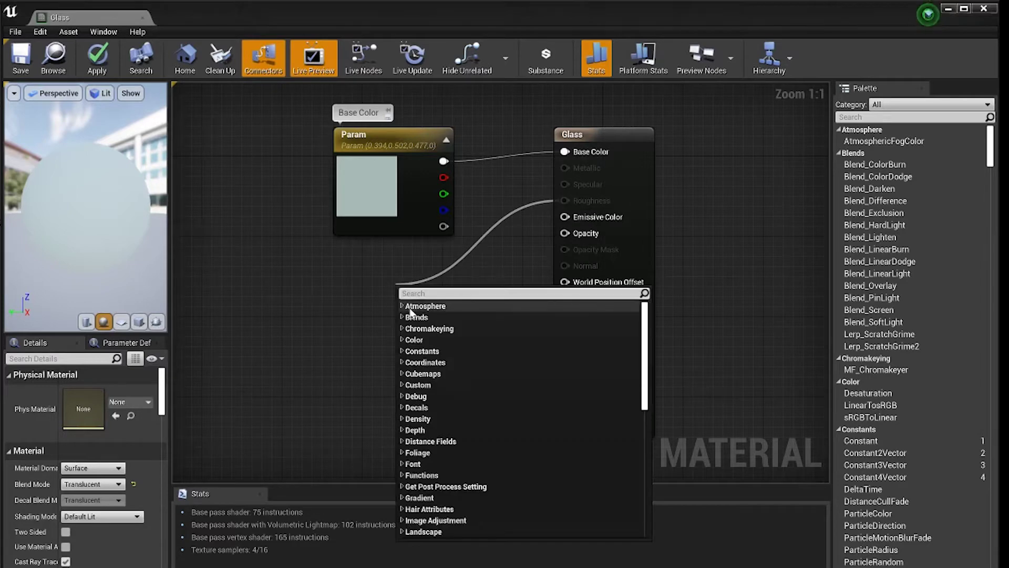
{"action": "left_click", "coordinate": [401, 355]}
{"action": "left_click", "coordinate": [416, 362]}
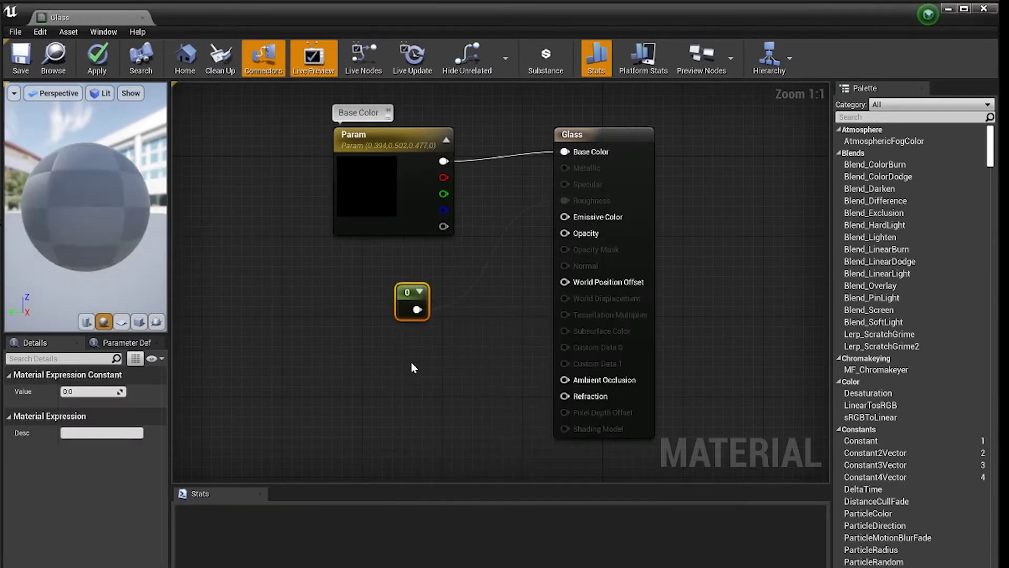
{"action": "left_click_drag", "start_coordinate": [415, 294], "coordinate": [480, 259]}
Convert the constant to a parameter named "Roughness" and place it lower below the Param node
{"action": "right_click", "coordinate": [484, 257]}
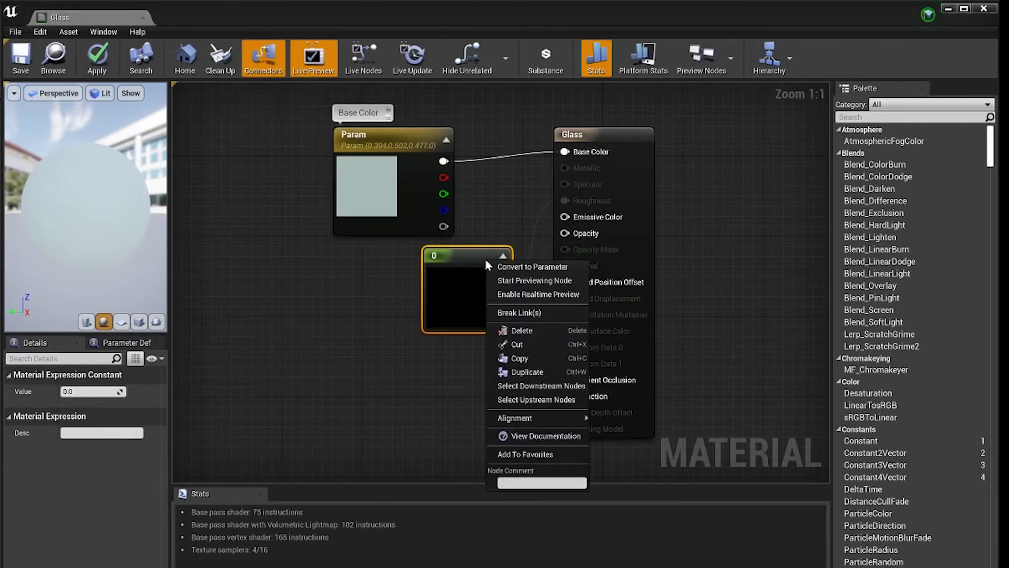
{"action": "left_click", "coordinate": [518, 266]}
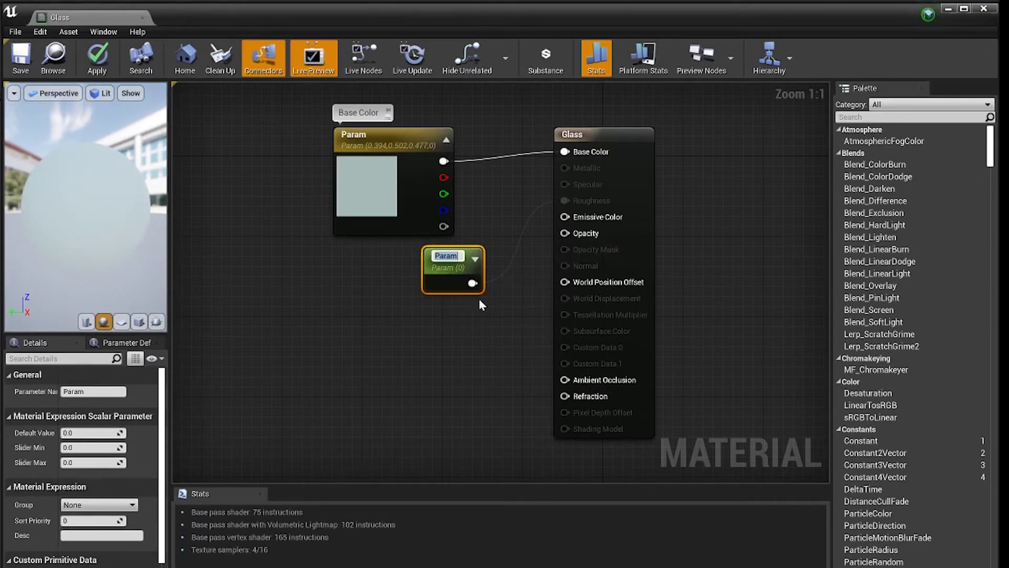
{"action": "type", "text": "Roughness"}
{"action": "key", "text": "Return"}
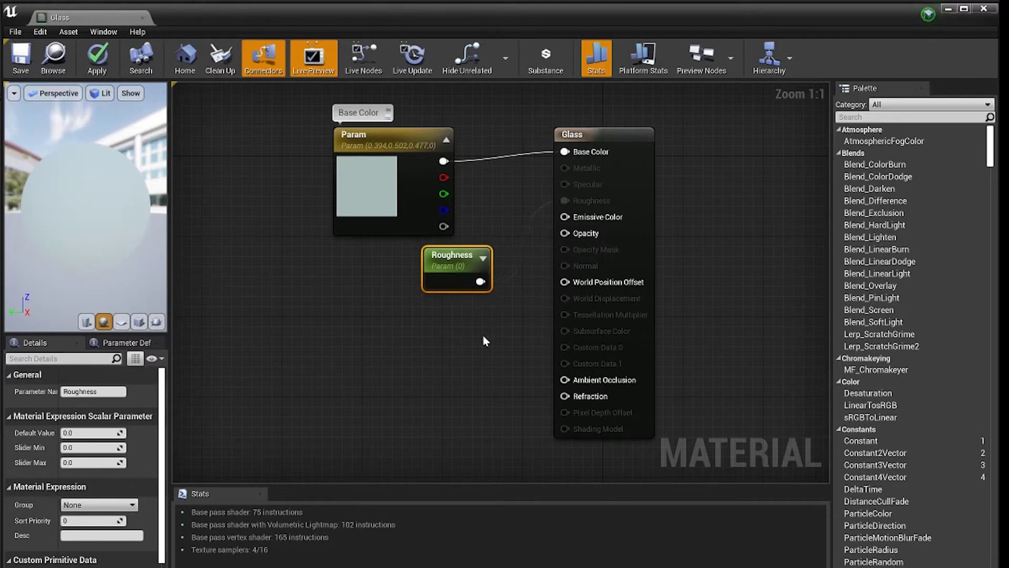
{"action": "left_click", "coordinate": [485, 341]}
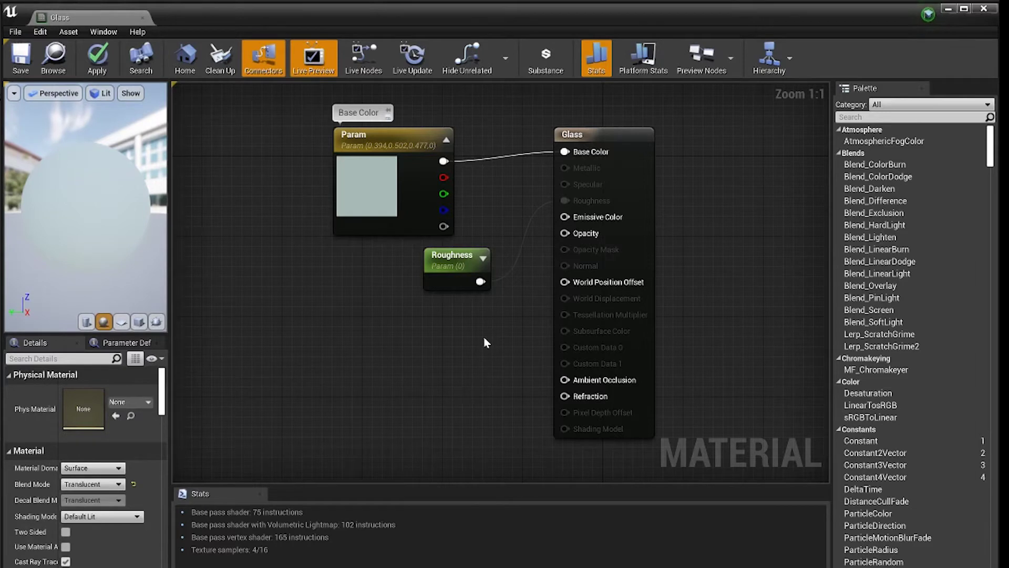
{"action": "left_click_drag", "start_coordinate": [452, 257], "coordinate": [432, 297]}
Set the Glass material's translucency lighting mode to Surface TranslucencyVolume
{"action": "left_click", "coordinate": [572, 135]}
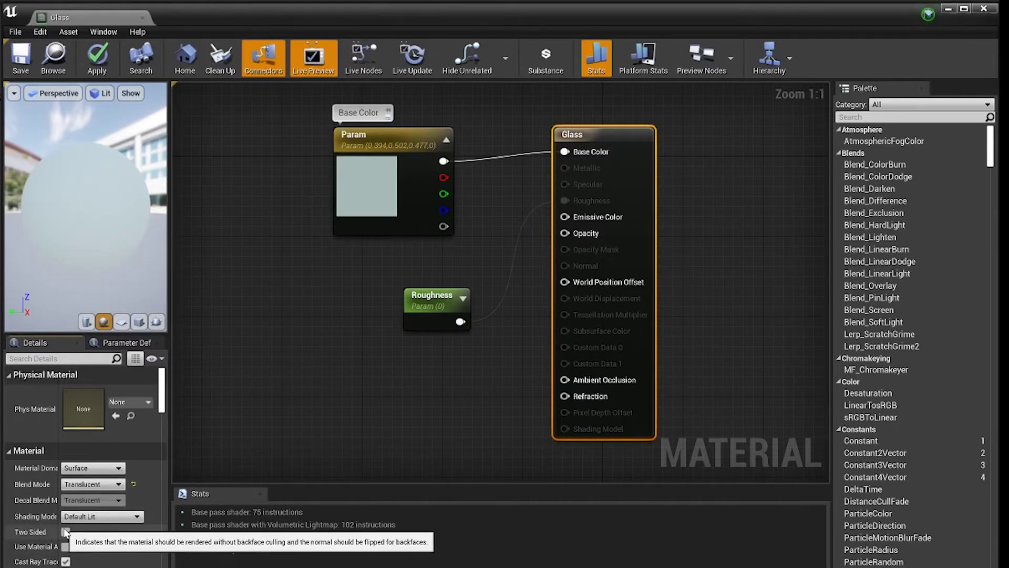
{"action": "scroll", "coordinate": [38, 473], "scroll_direction": "down", "scroll_amount": 5}
{"action": "left_click", "coordinate": [95, 484]}
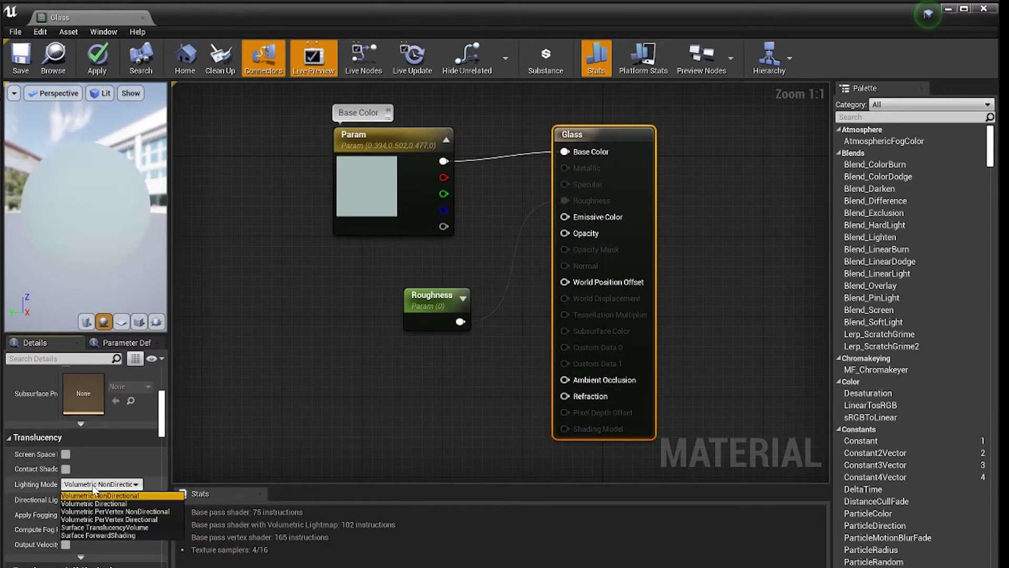
{"action": "left_click", "coordinate": [94, 528]}
Try feeding the Metallic input from a Lerp_3Color node
{"action": "left_click_drag", "start_coordinate": [565, 168], "coordinate": [311, 282]}
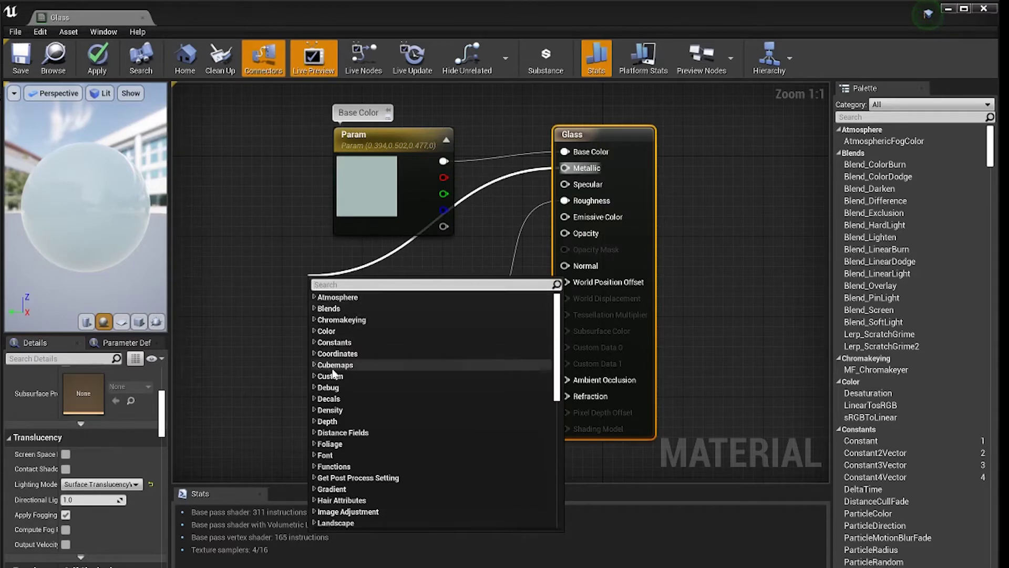
{"action": "type", "text": "le"}
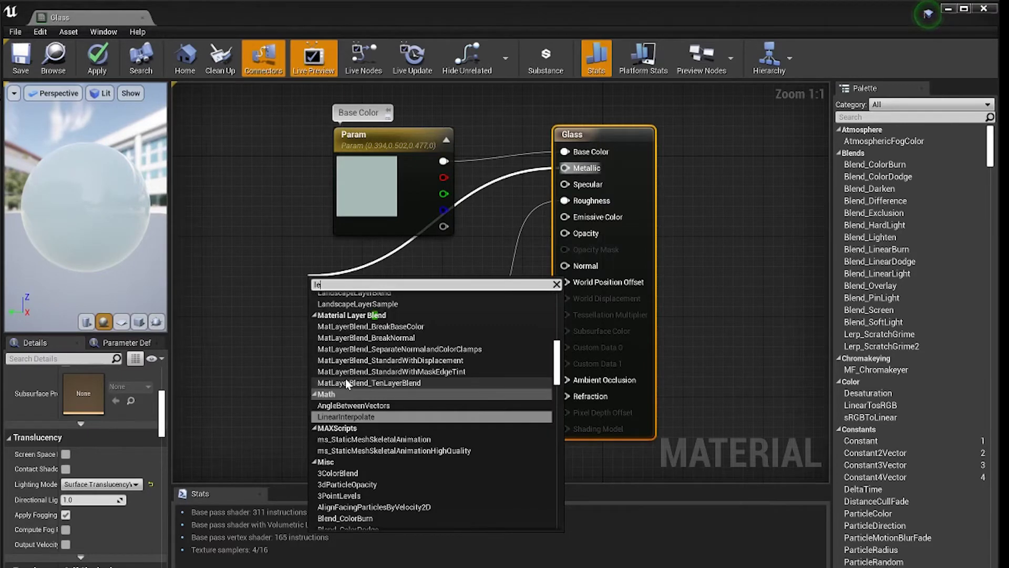
{"action": "type", "text": "rp"}
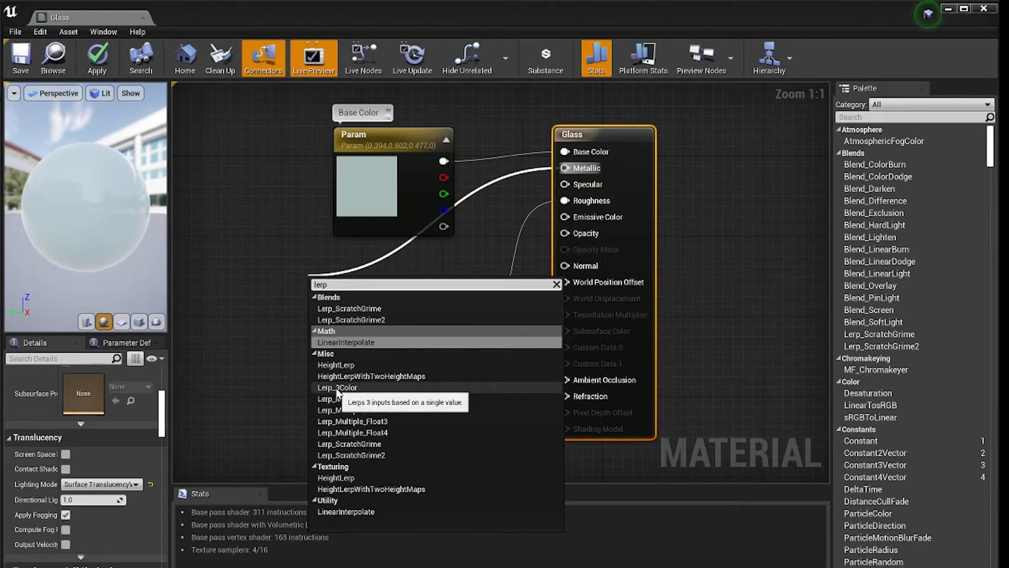
{"action": "left_click", "coordinate": [338, 393]}
Feed the Metallic input from a LinearInterpolate node, delete the Lerp_3Color node, and place the new node below Param
{"action": "left_click_drag", "start_coordinate": [565, 168], "coordinate": [736, 181]}
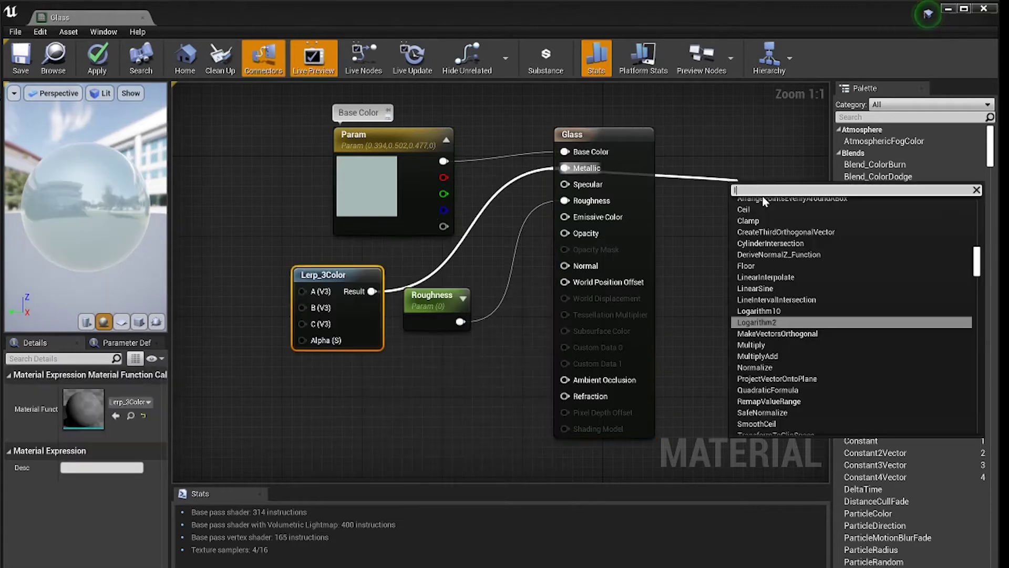
{"action": "type", "text": "linea"}
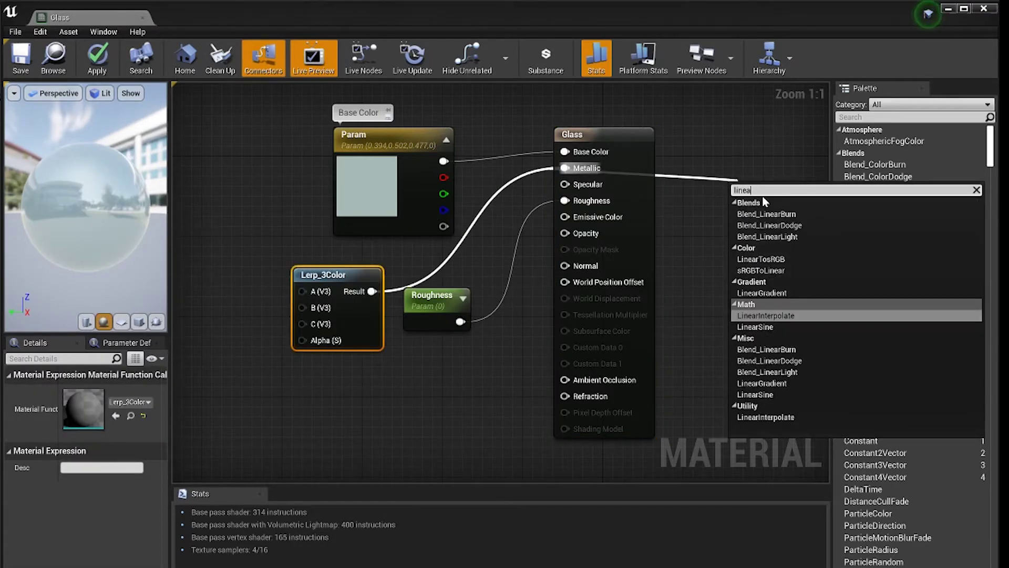
{"action": "left_click", "coordinate": [772, 317]}
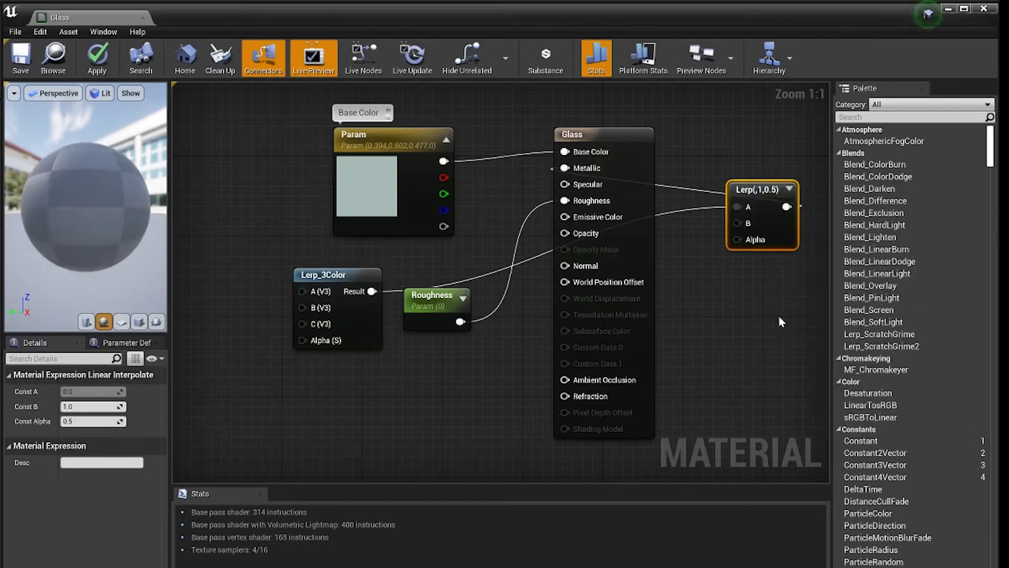
{"action": "right_click", "coordinate": [353, 278]}
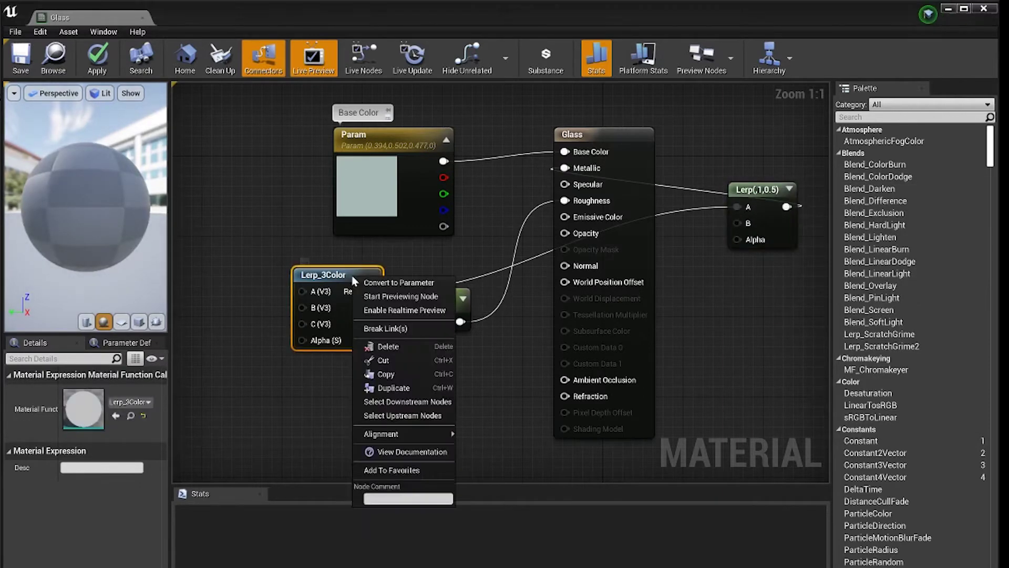
{"action": "left_click", "coordinate": [388, 346]}
{"action": "left_click_drag", "start_coordinate": [772, 190], "coordinate": [351, 267]}
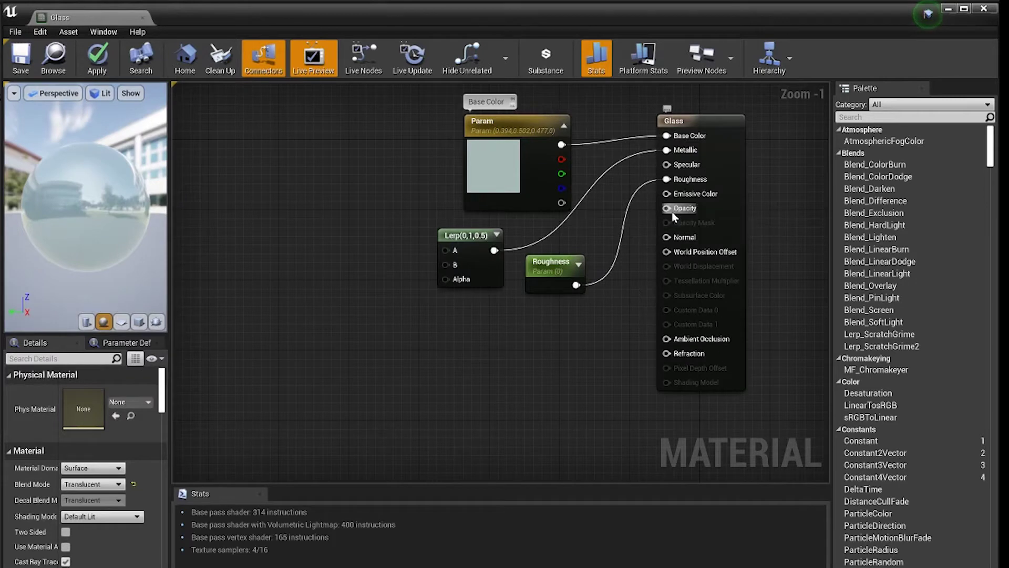
Rearrange the Param, Roughness and Lerp nodes to free up space for an Opacity node
{"action": "left_click_drag", "start_coordinate": [667, 208], "coordinate": [495, 313]}
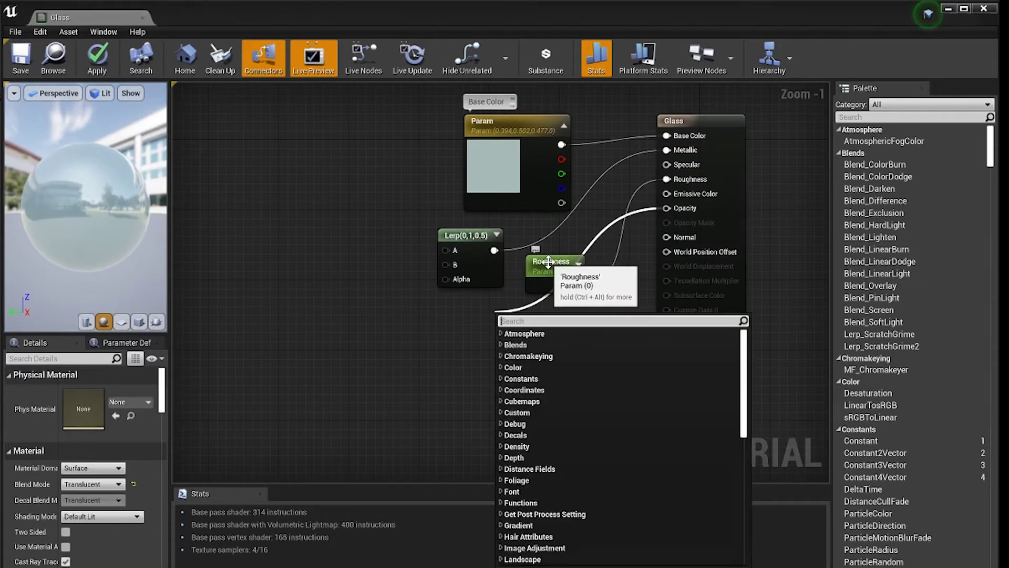
{"action": "left_click_drag", "start_coordinate": [553, 260], "coordinate": [795, 223]}
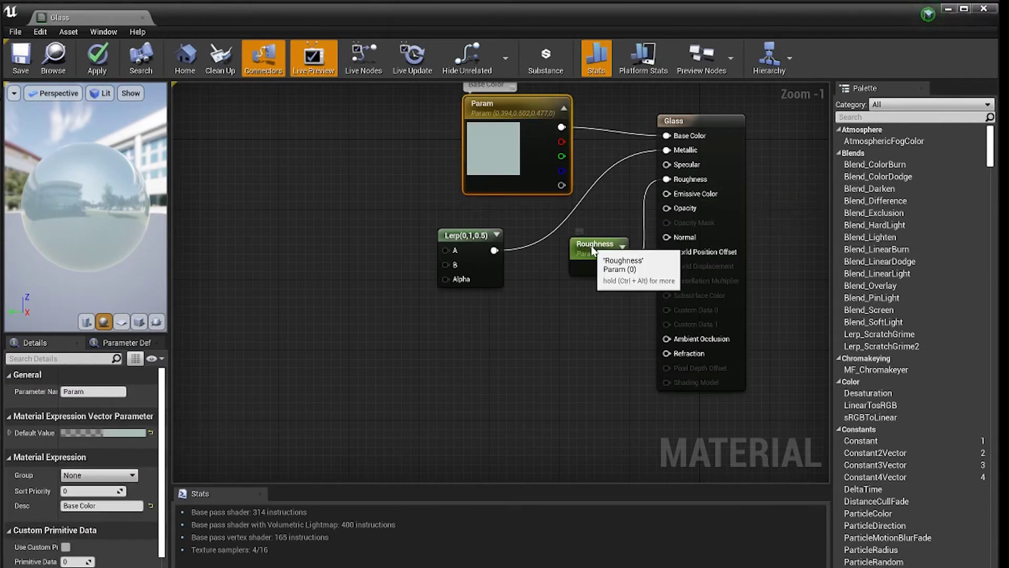
{"action": "left_click_drag", "start_coordinate": [591, 245], "coordinate": [571, 253]}
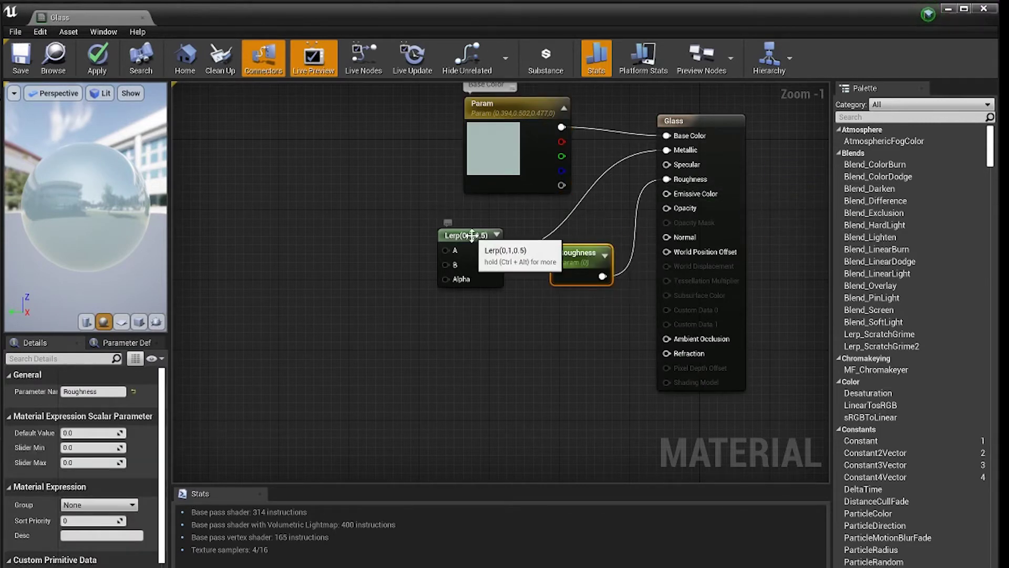
{"action": "left_click_drag", "start_coordinate": [471, 242], "coordinate": [373, 206]}
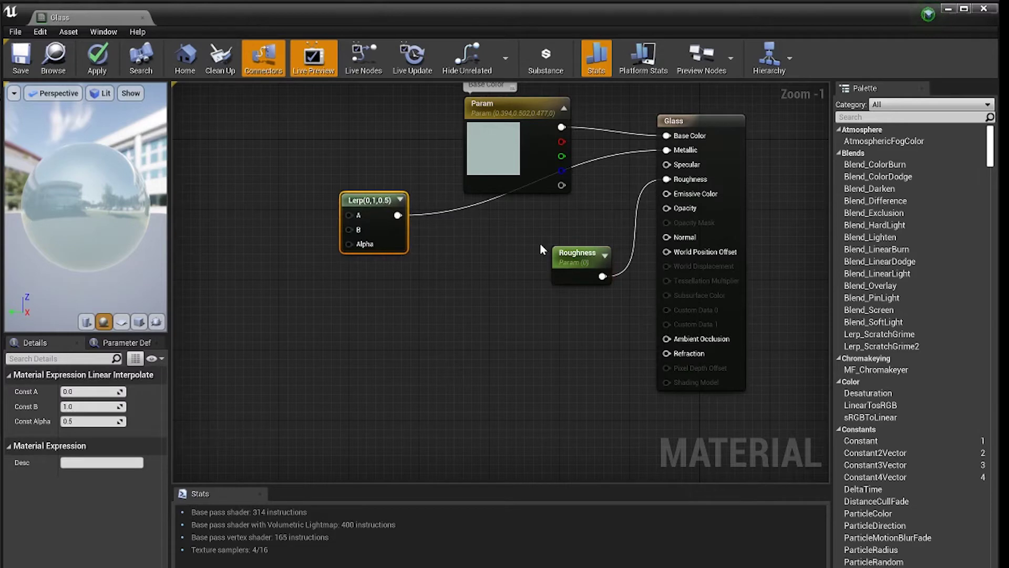
{"action": "left_click_drag", "start_coordinate": [581, 260], "coordinate": [519, 225]}
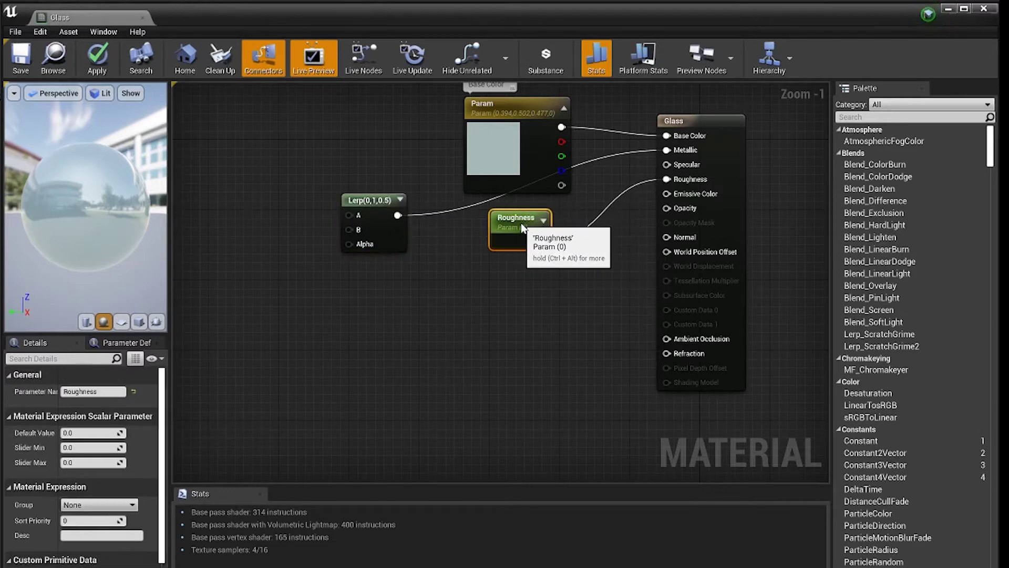
Add a LinearInterpolate node to the Glass material's Opacity input and place it below the Metallic Lerp node
{"action": "left_click_drag", "start_coordinate": [667, 208], "coordinate": [387, 333]}
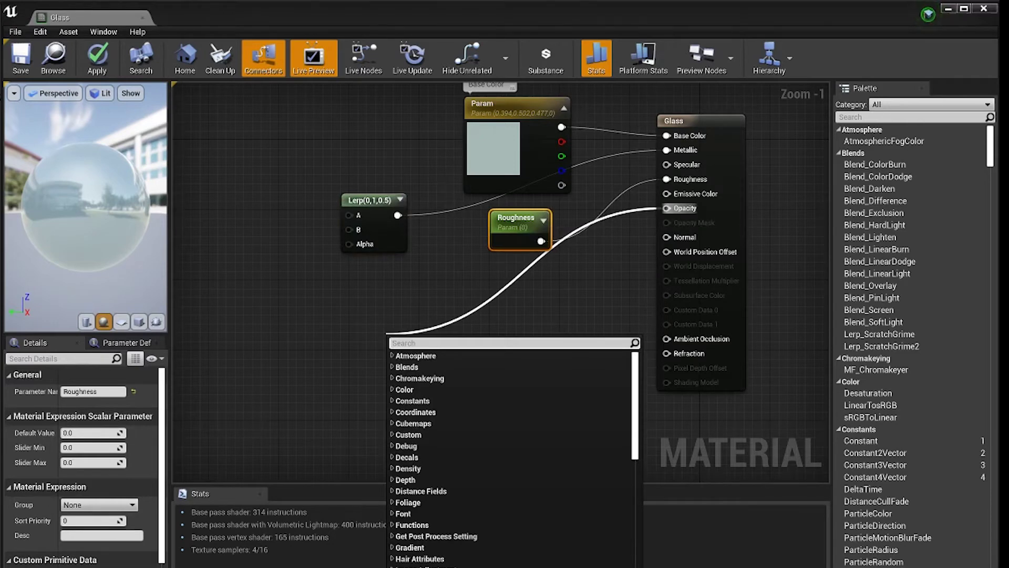
{"action": "type", "text": "lin"}
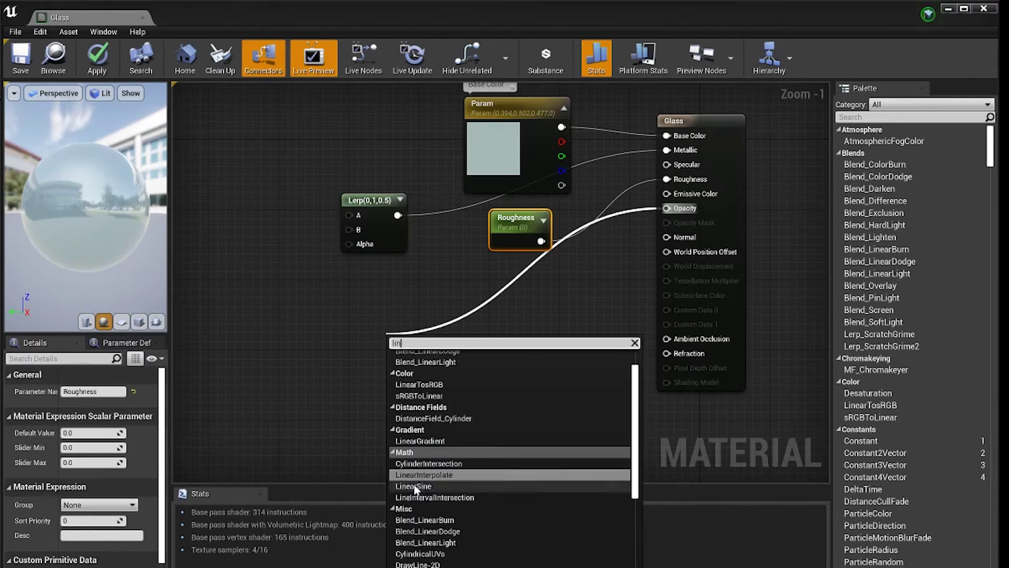
{"action": "left_click", "coordinate": [430, 474]}
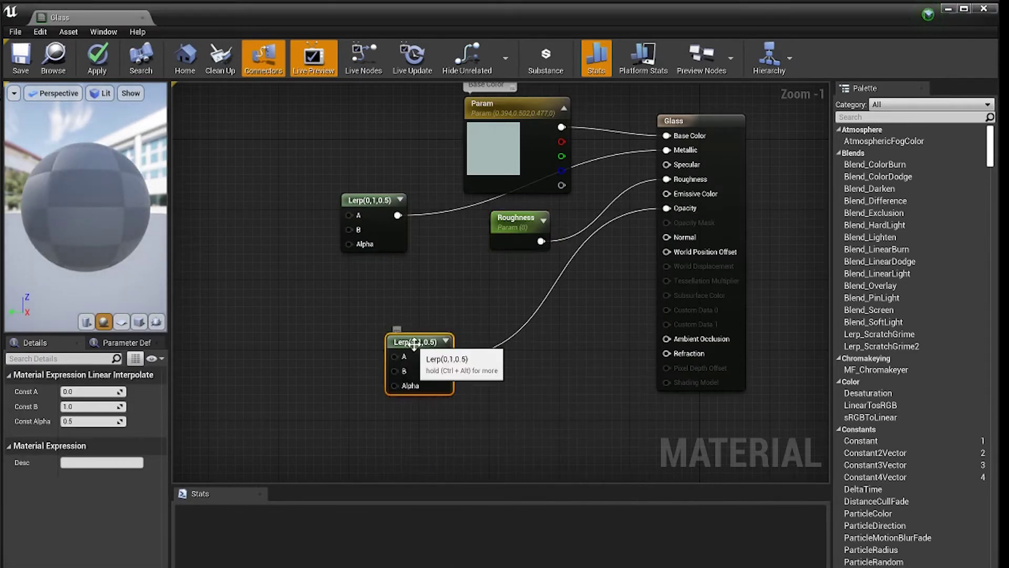
{"action": "left_click_drag", "start_coordinate": [407, 337], "coordinate": [379, 352]}
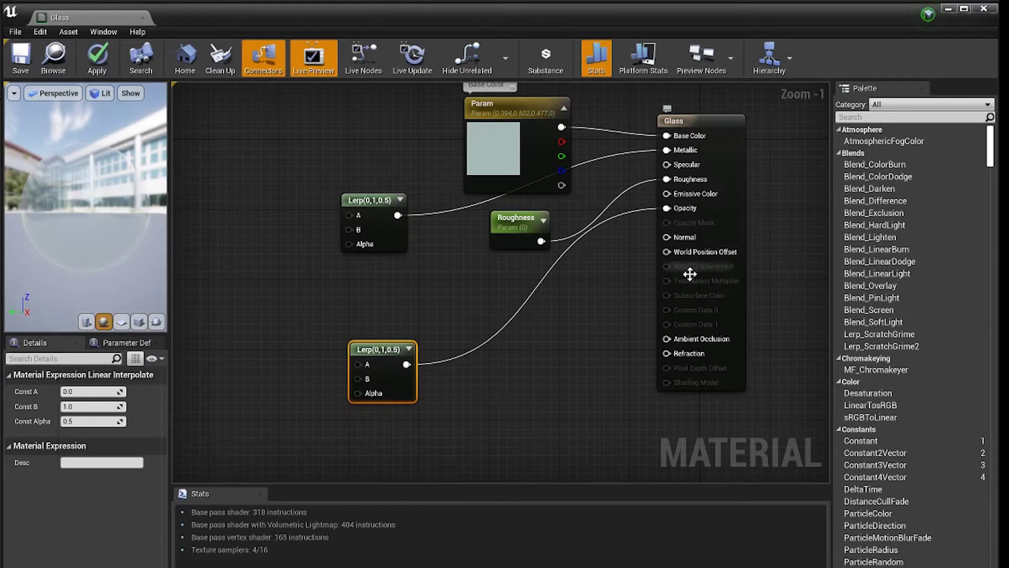
Add a LinearInterpolate node to the Glass material's Refraction input, below the Opacity Lerp node
{"action": "scroll", "coordinate": [710, 353], "scroll_direction": "down", "scroll_amount": 2}
{"action": "left_click_drag", "start_coordinate": [709, 353], "coordinate": [476, 366]}
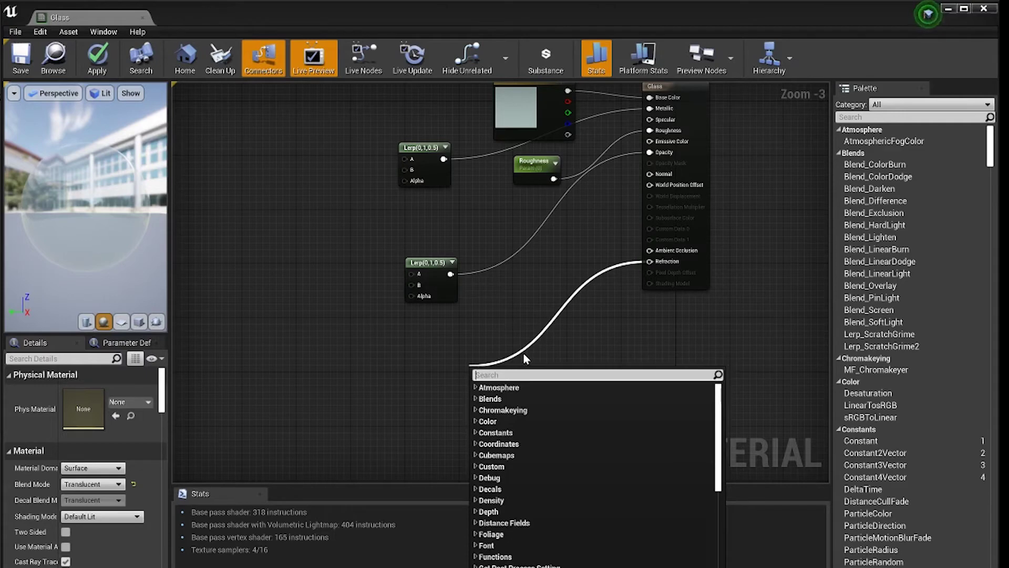
{"action": "type", "text": "lin"}
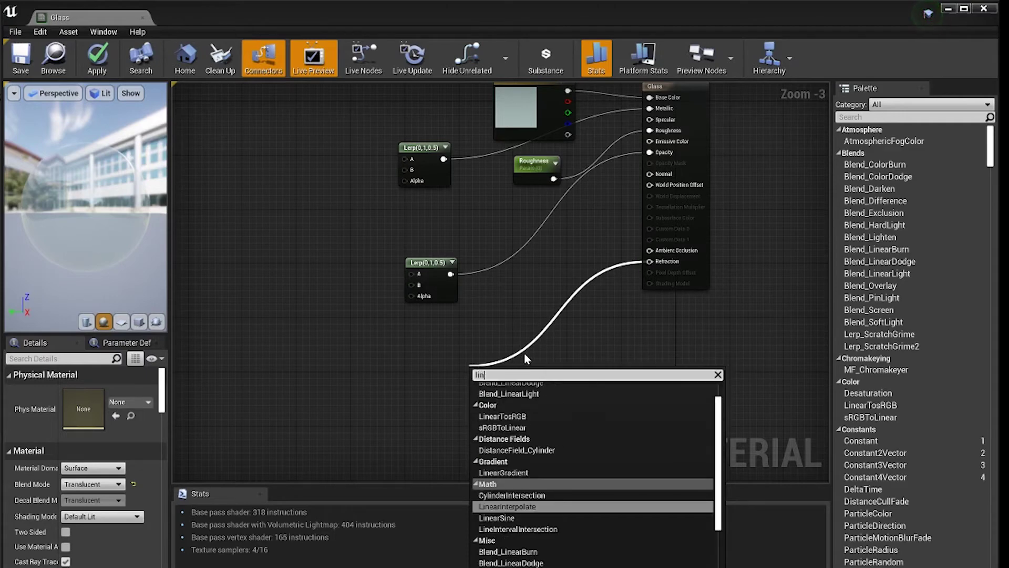
{"action": "left_click", "coordinate": [524, 507]}
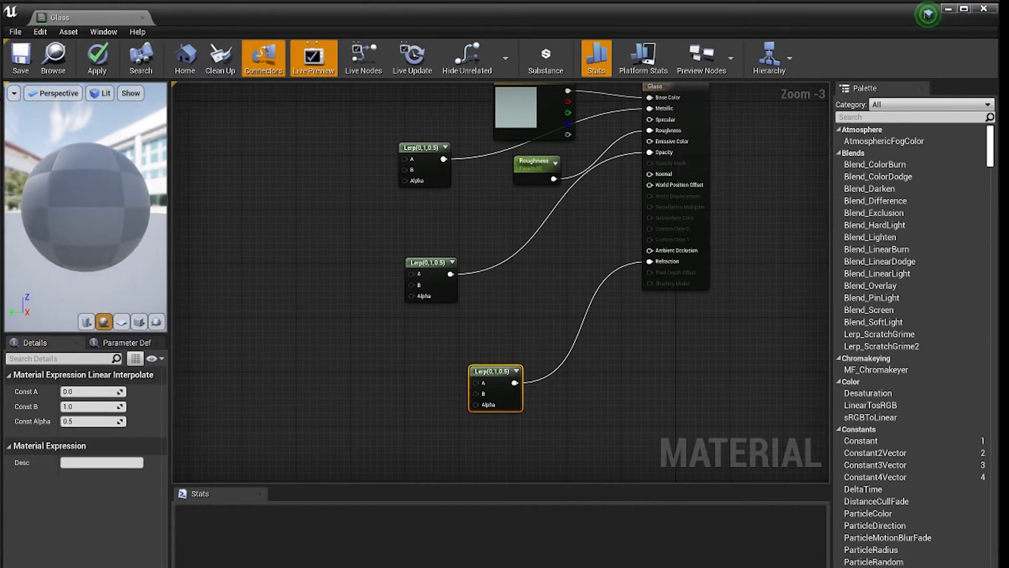
Feed the Metallic Lerp's A input from a Constant converted to a parameter named Reflection Front, and place it up and left of the Lerp
{"action": "left_click_drag", "start_coordinate": [405, 159], "coordinate": [329, 191]}
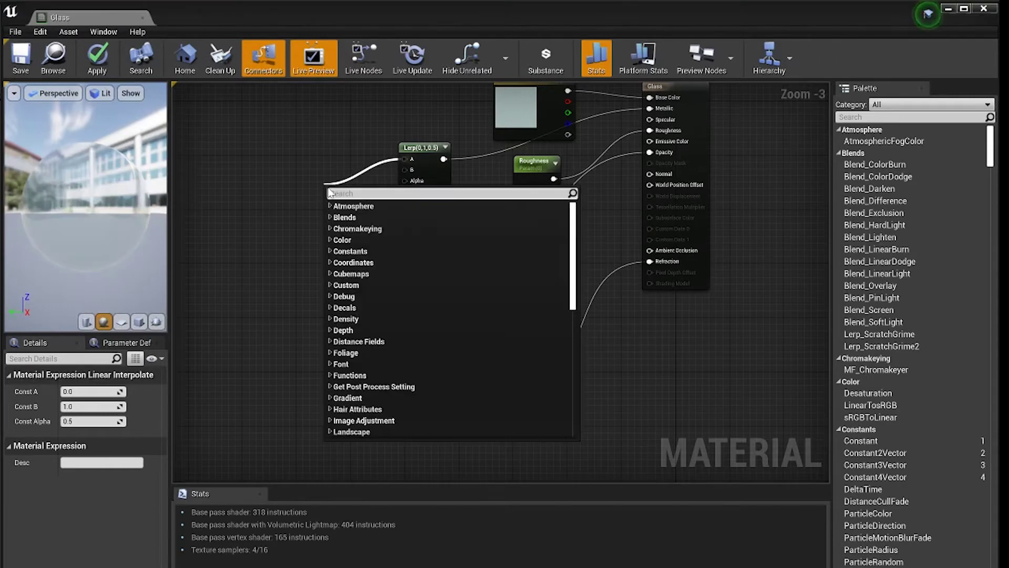
{"action": "left_click", "coordinate": [331, 252]}
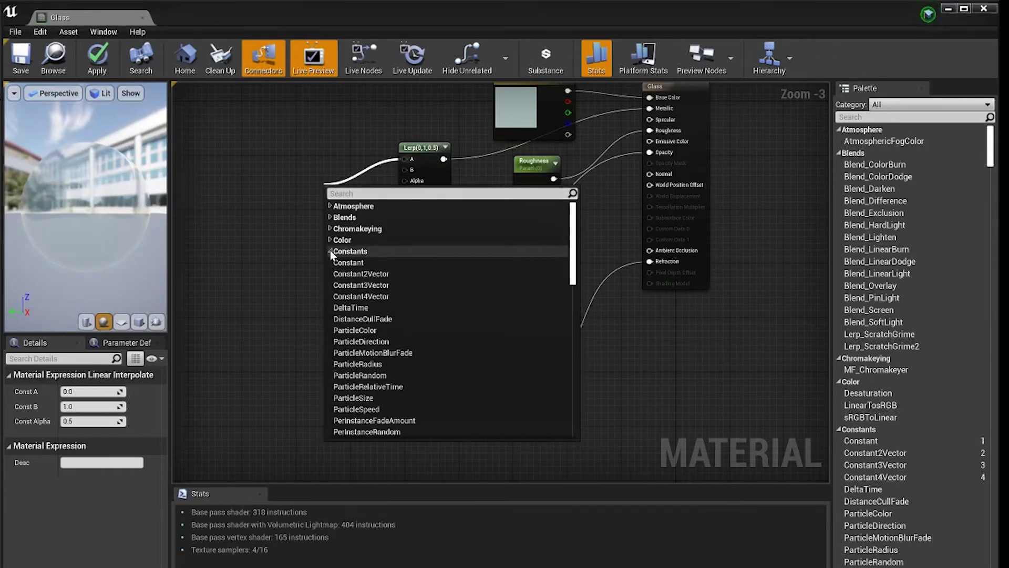
{"action": "left_click", "coordinate": [348, 262]}
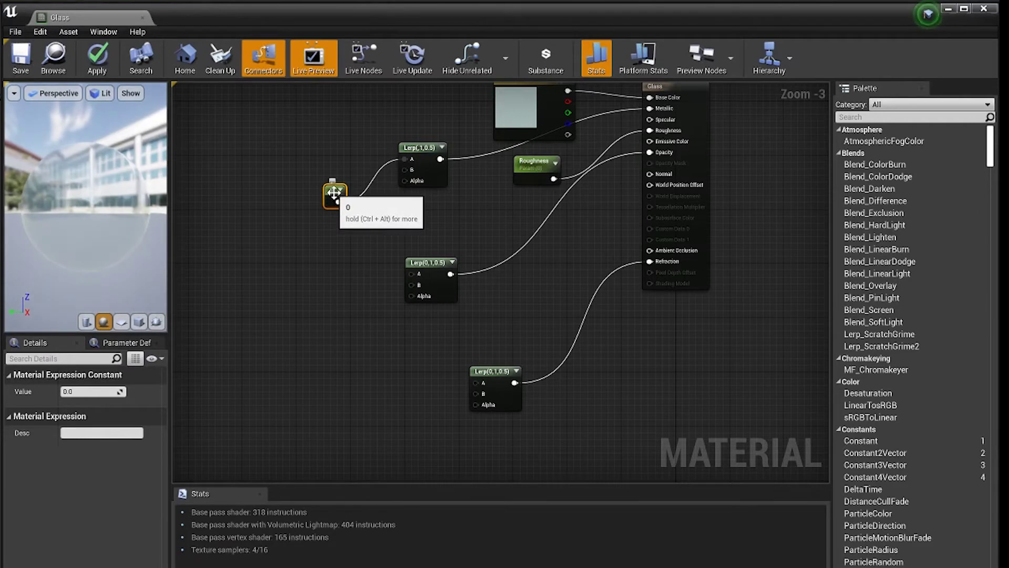
{"action": "right_click", "coordinate": [337, 191]}
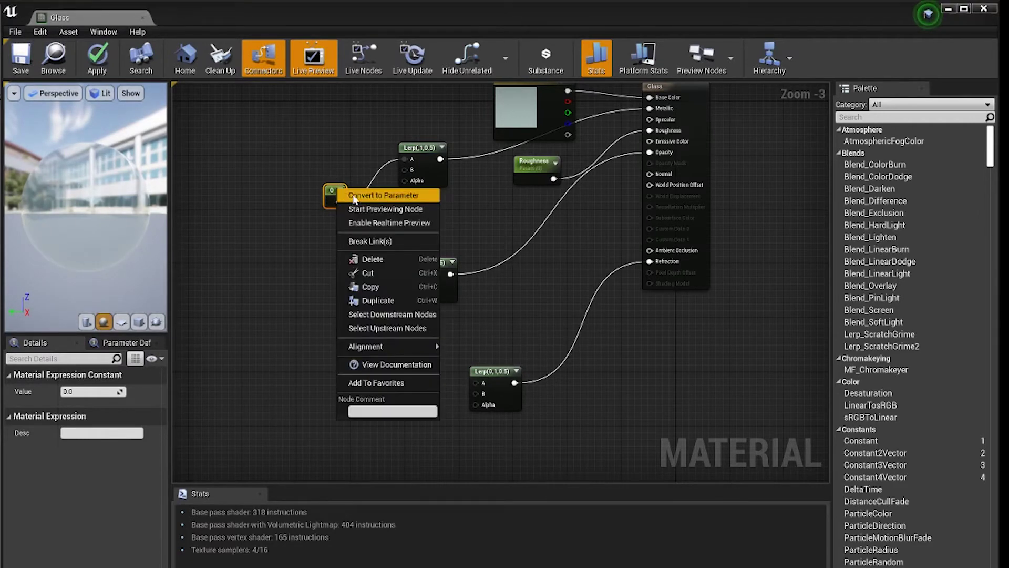
{"action": "left_click", "coordinate": [354, 196]}
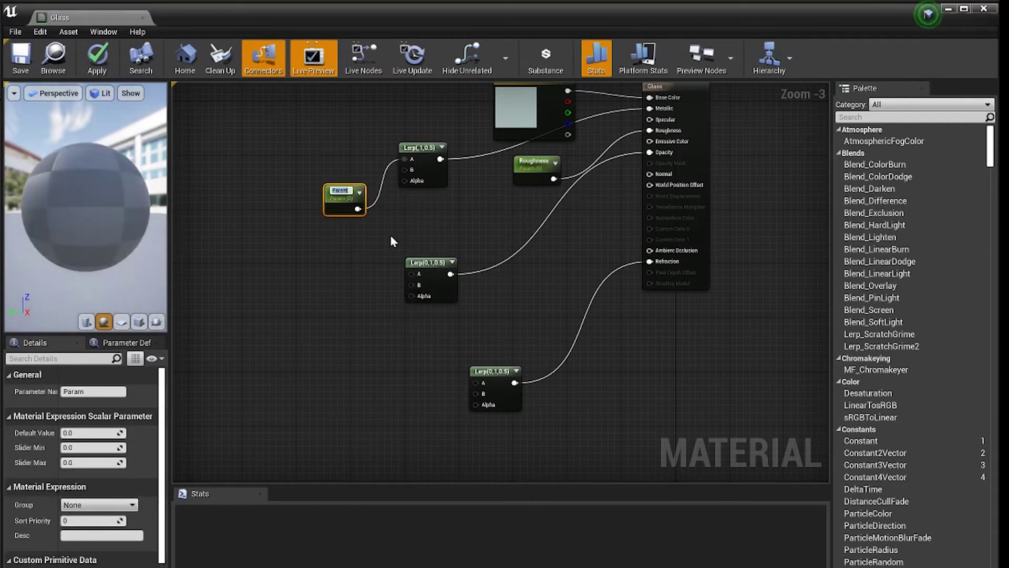
{"action": "type", "text": "Reflectio"}
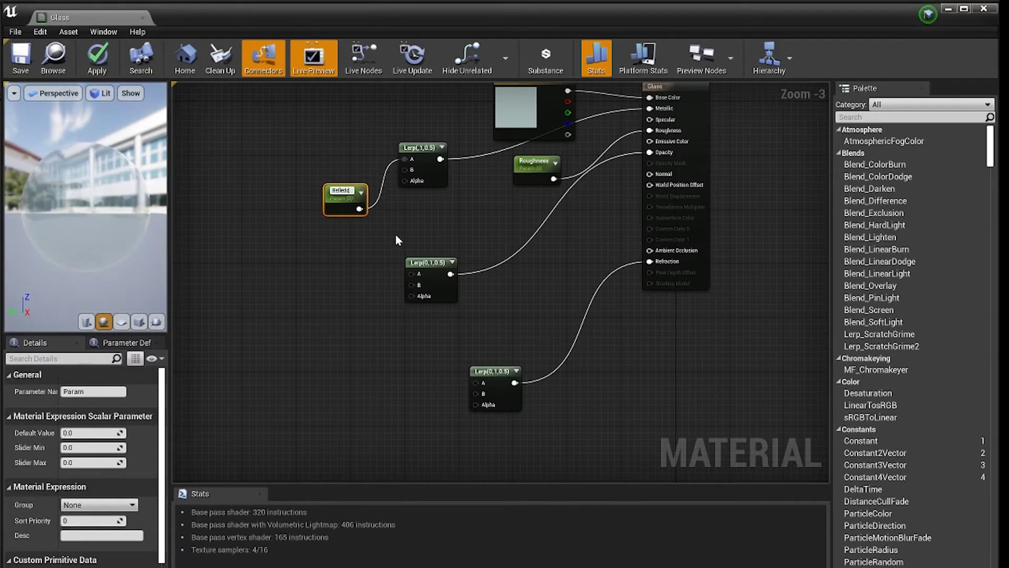
{"action": "type", "text": "n"}
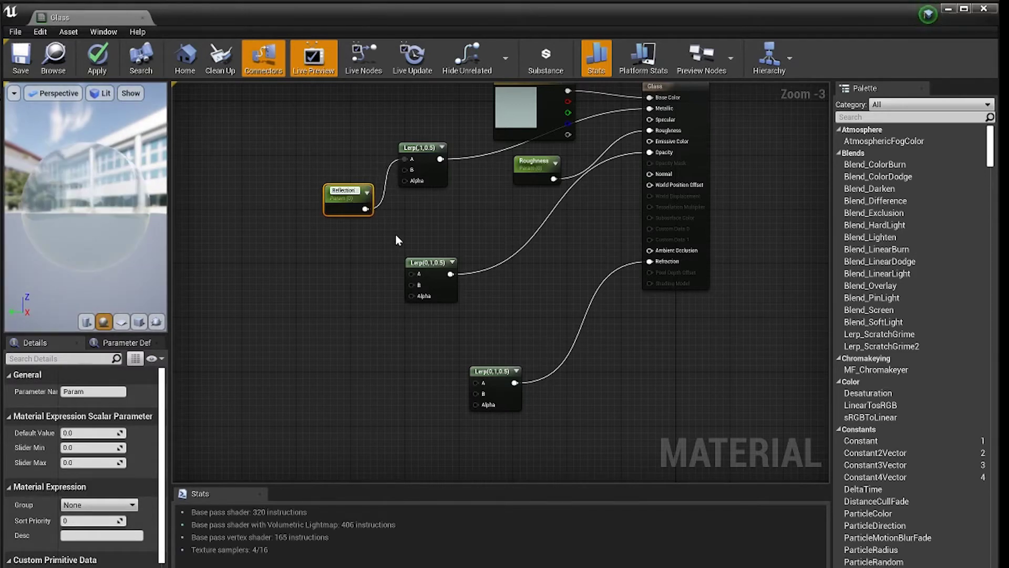
{"action": "type", "text": " Front"}
{"action": "key", "text": "Return"}
{"action": "left_click_drag", "start_coordinate": [347, 196], "coordinate": [312, 118]}
Feed the Metallic Lerp's B input from a Constant parameter named Reflection Side, place it below Reflection Front, and save the material
{"action": "left_click_drag", "start_coordinate": [405, 169], "coordinate": [343, 181]}
{"action": "left_click", "coordinate": [363, 243]}
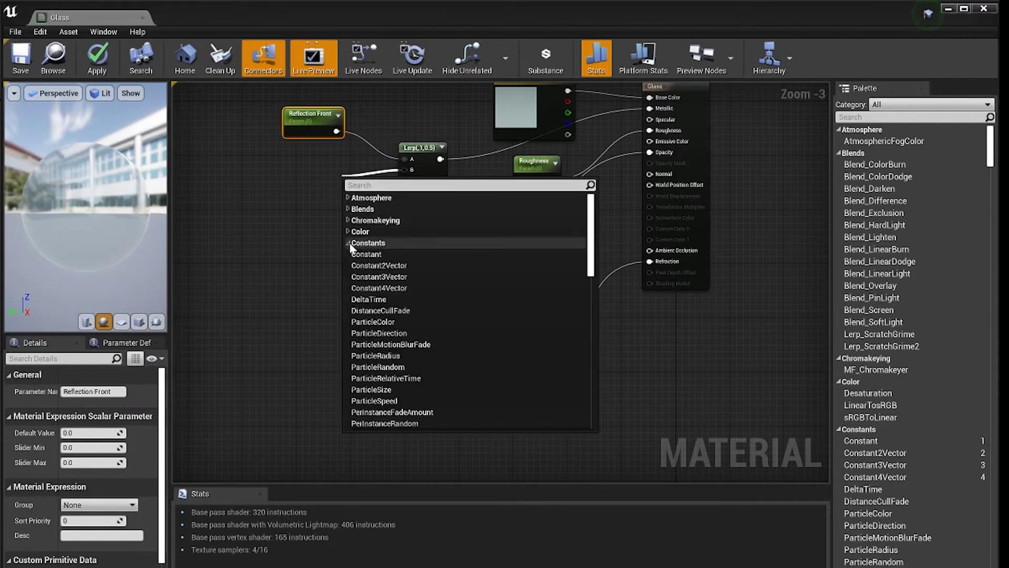
{"action": "left_click", "coordinate": [366, 254]}
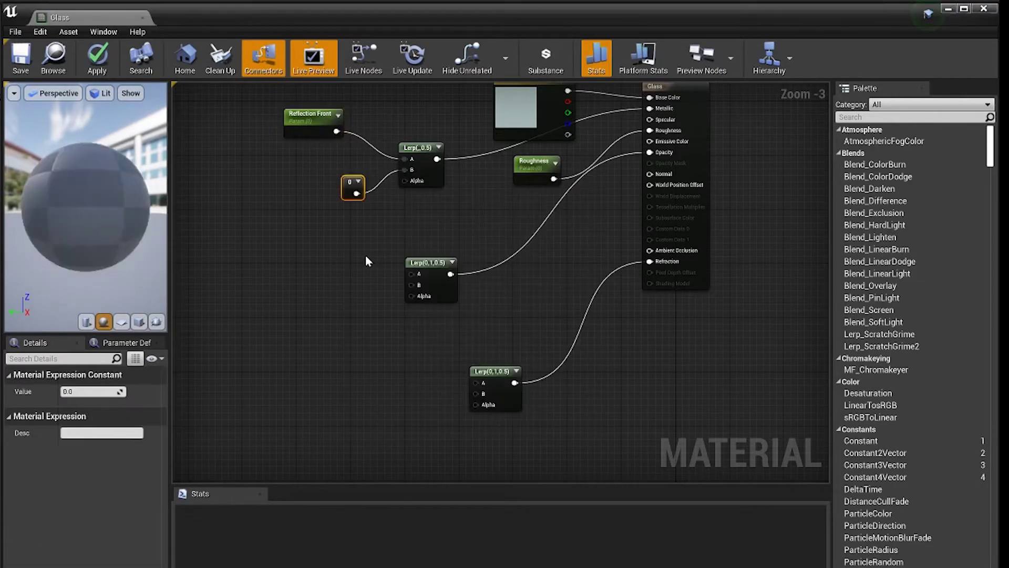
{"action": "right_click", "coordinate": [353, 188]}
{"action": "left_click", "coordinate": [371, 192]}
{"action": "type", "text": "Re"}
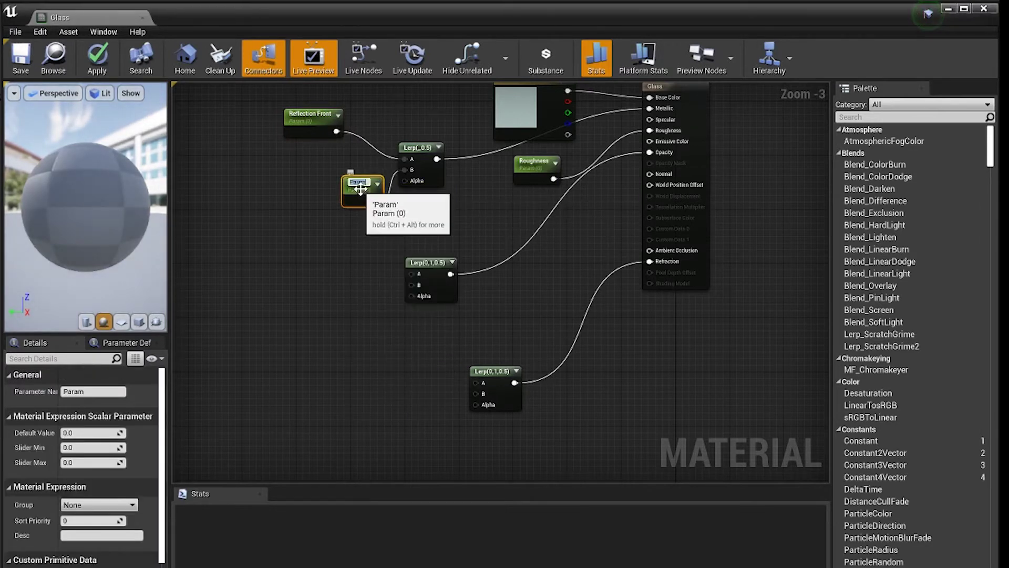
{"action": "type", "text": "flection"}
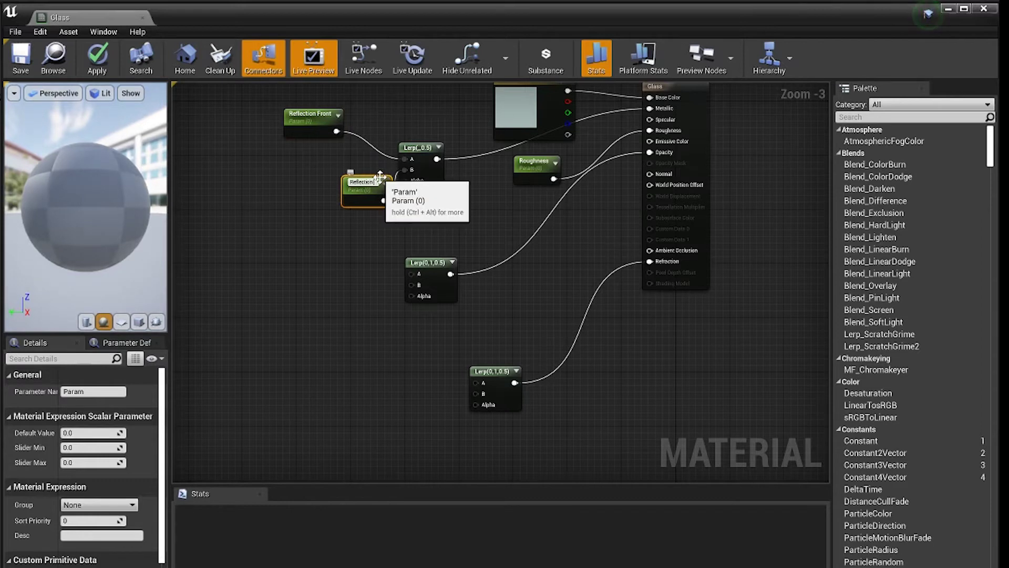
{"action": "type", "text": " Side"}
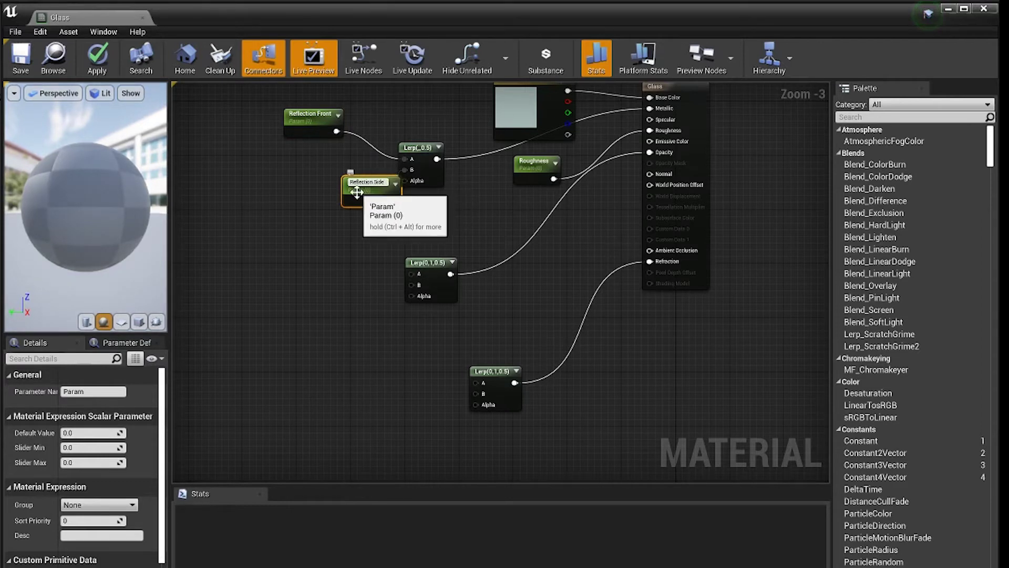
{"action": "left_click_drag", "start_coordinate": [351, 192], "coordinate": [294, 177]}
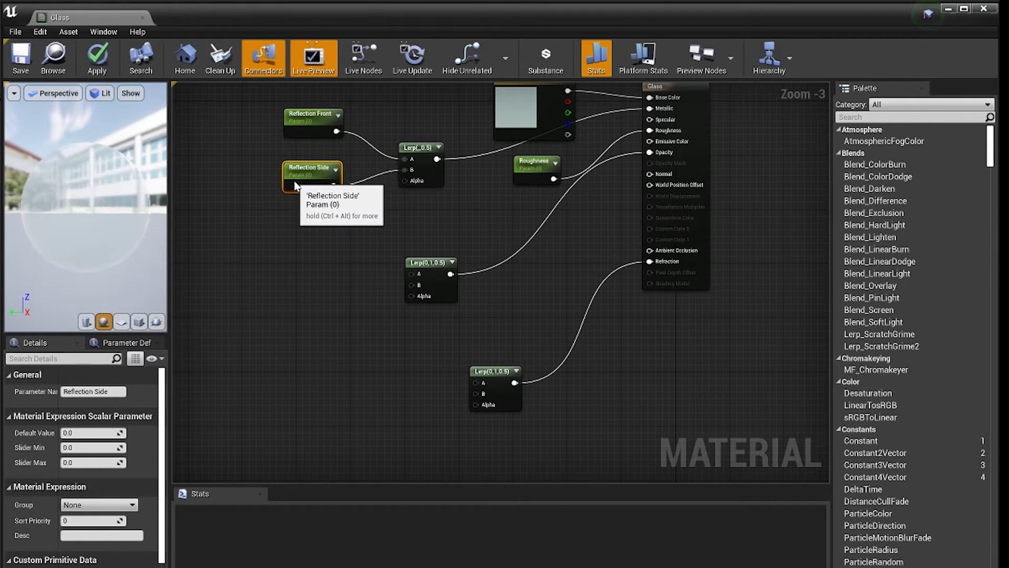
{"action": "key", "text": "ctrl+s"}
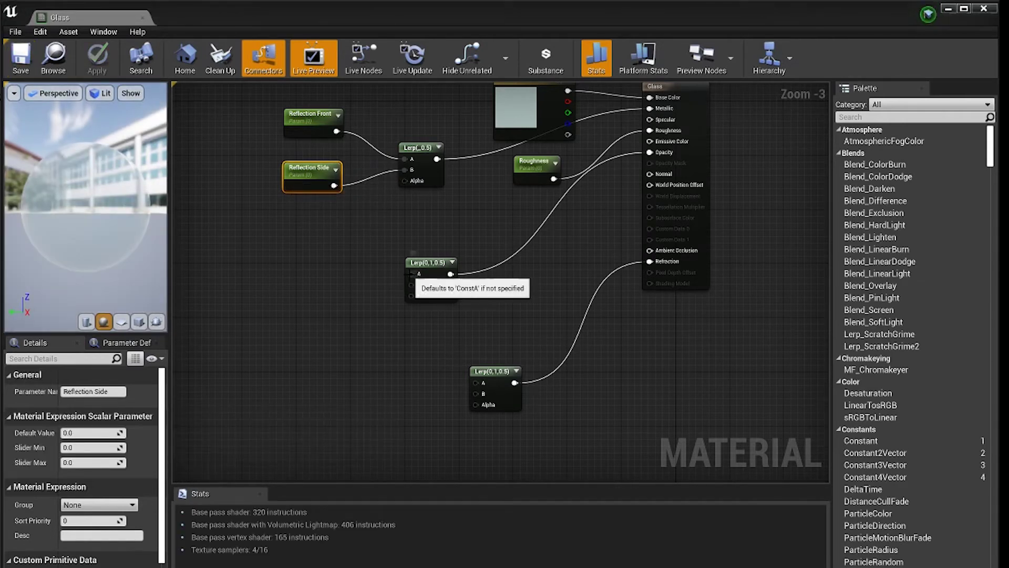
Feed the Opacity Lerp's A input from a Constant converted to a parameter named Opacity Front
{"action": "left_click_drag", "start_coordinate": [410, 273], "coordinate": [336, 239]}
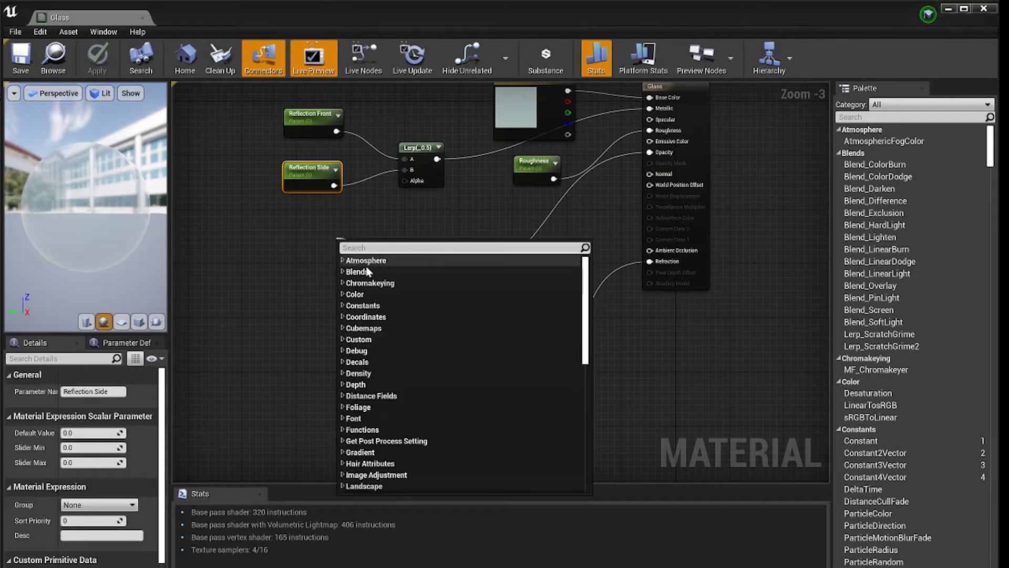
{"action": "left_click", "coordinate": [344, 306]}
{"action": "left_click", "coordinate": [352, 318]}
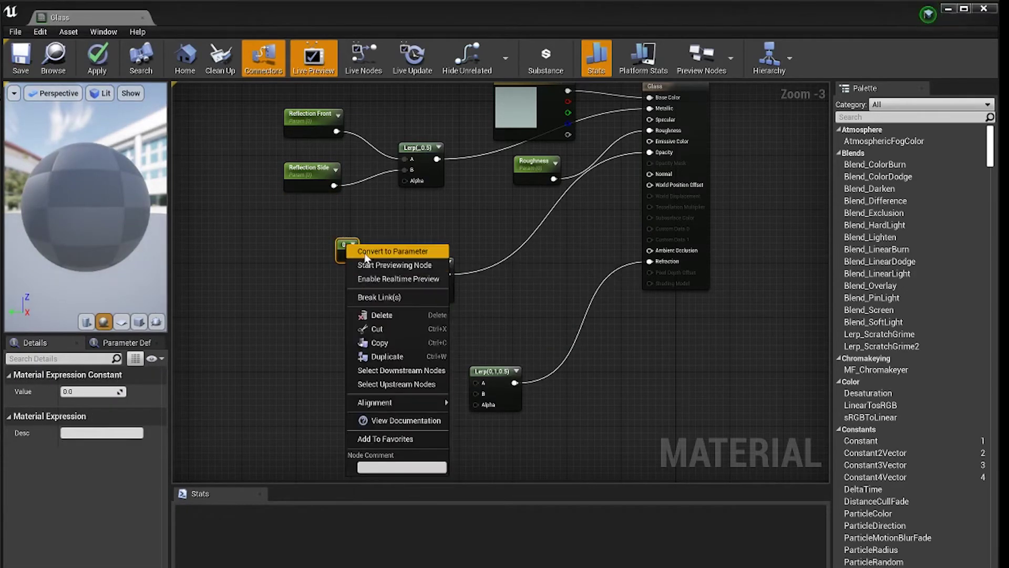
{"action": "left_click", "coordinate": [356, 252]}
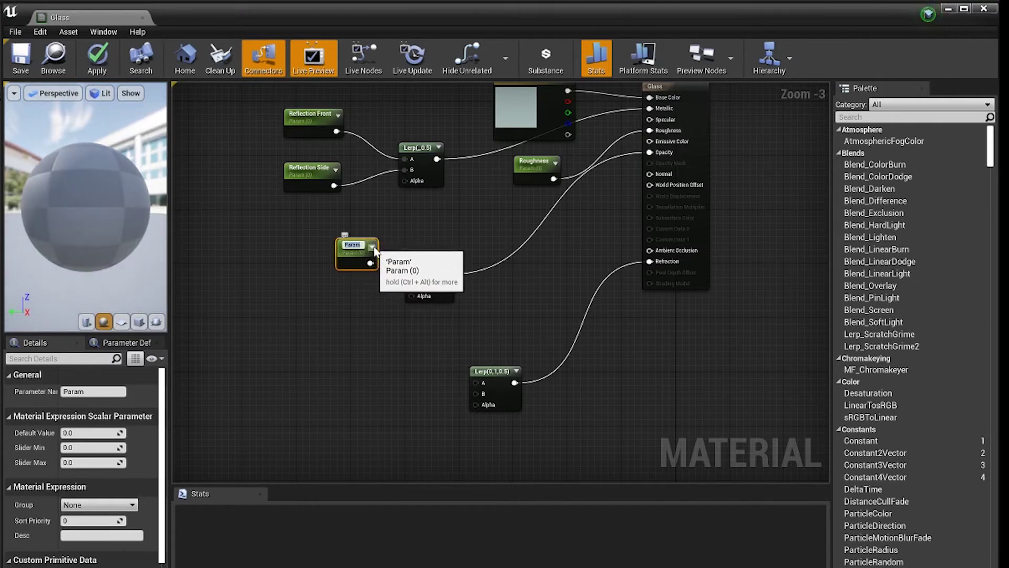
{"action": "type", "text": "Opacity"}
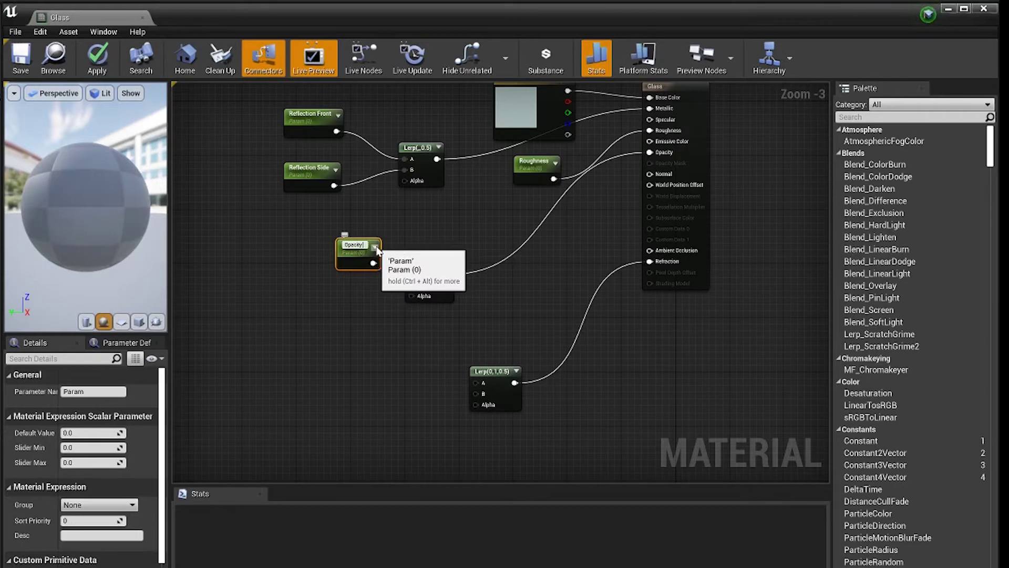
{"action": "type", "text": " Front"}
{"action": "key", "text": "Return"}
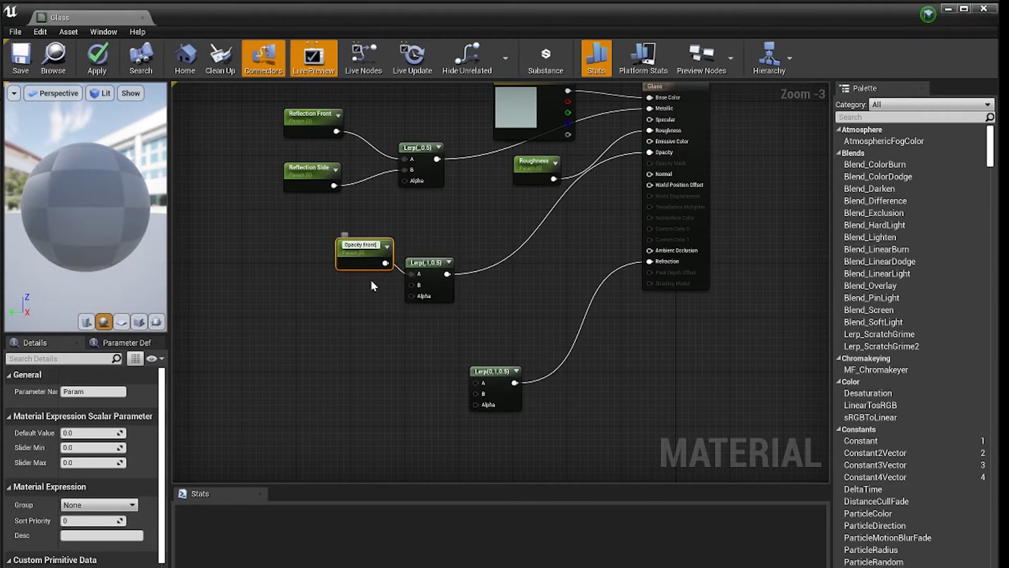
{"action": "left_click", "coordinate": [382, 289]}
Feed the Opacity Lerp's B input from a Constant converted to a parameter named Opacity Side
{"action": "left_click_drag", "start_coordinate": [411, 284], "coordinate": [325, 277]}
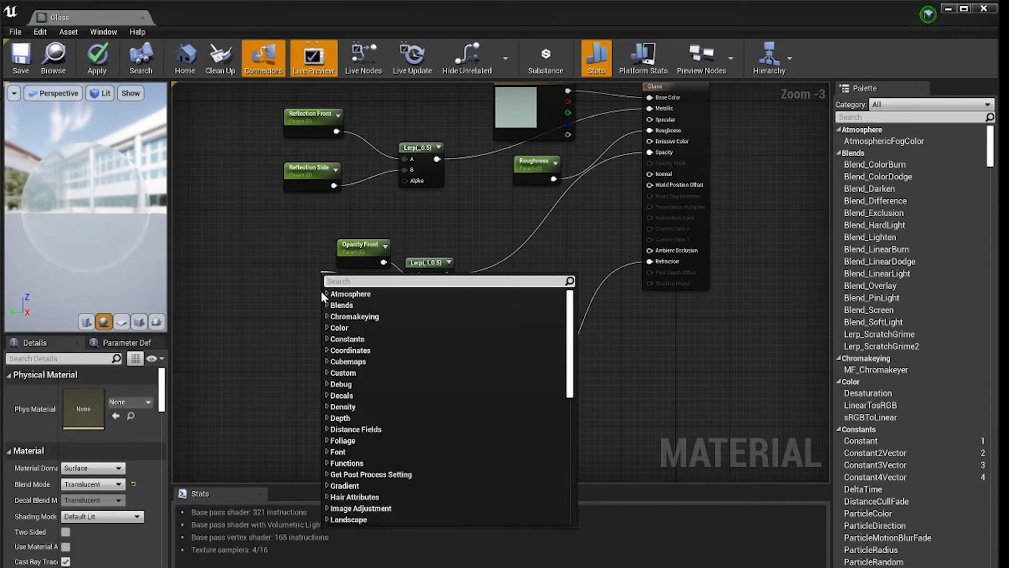
{"action": "left_click", "coordinate": [339, 339]}
{"action": "left_click", "coordinate": [341, 349]}
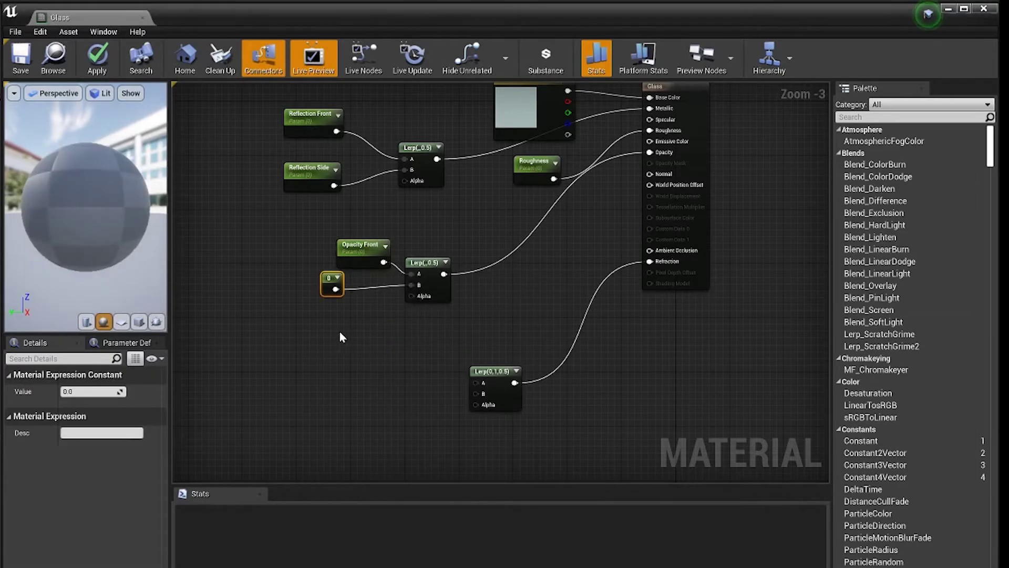
{"action": "right_click", "coordinate": [341, 290]}
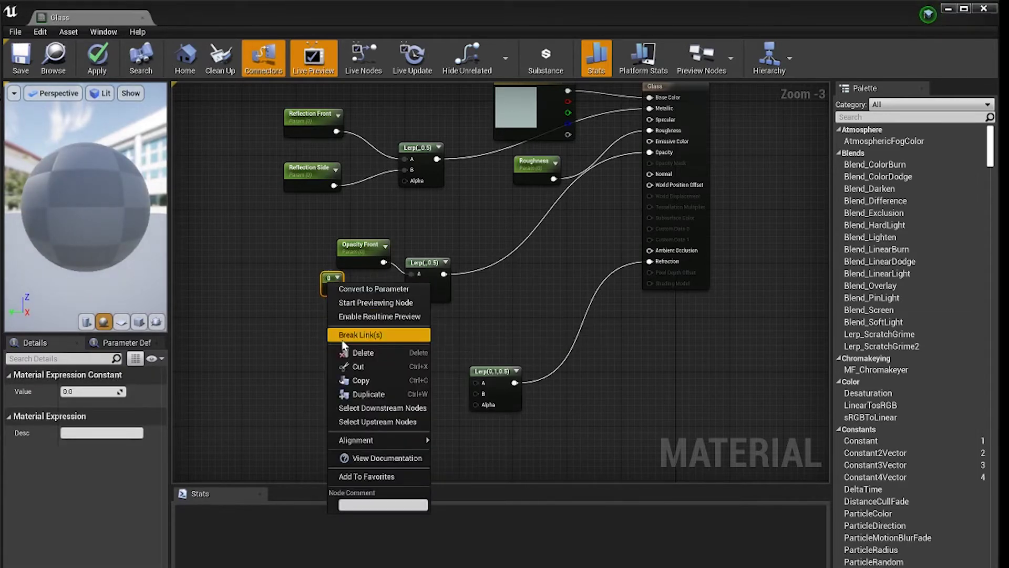
{"action": "left_click", "coordinate": [363, 289]}
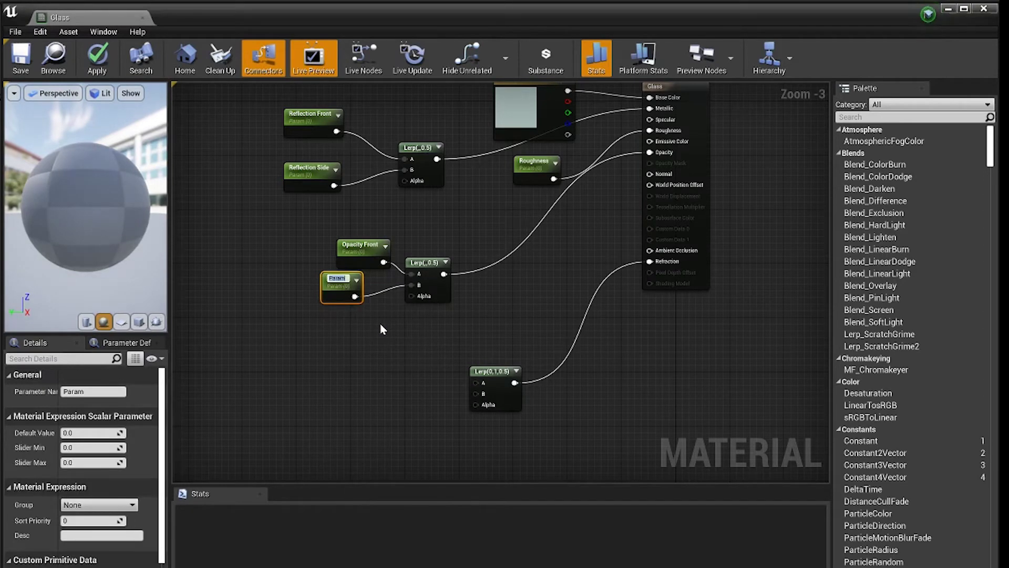
{"action": "type", "text": "Opacity Side"}
{"action": "key", "text": "Return"}
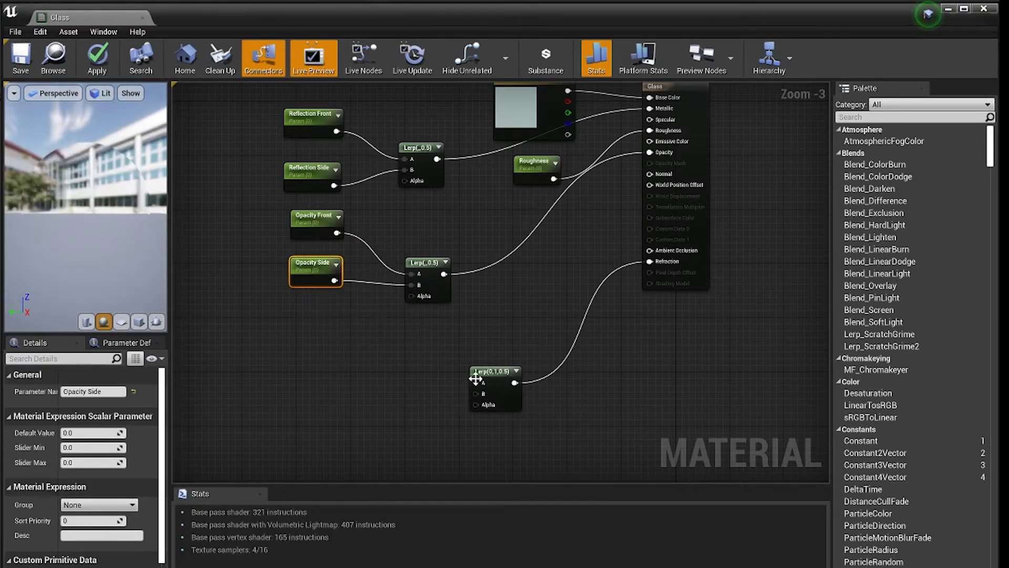
Feed the Refraction Lerp's A input from a Constant parameter named Refraction Front, and place it below the Opacity Side node
{"action": "left_click_drag", "start_coordinate": [475, 382], "coordinate": [377, 348]}
{"action": "left_click", "coordinate": [383, 411]}
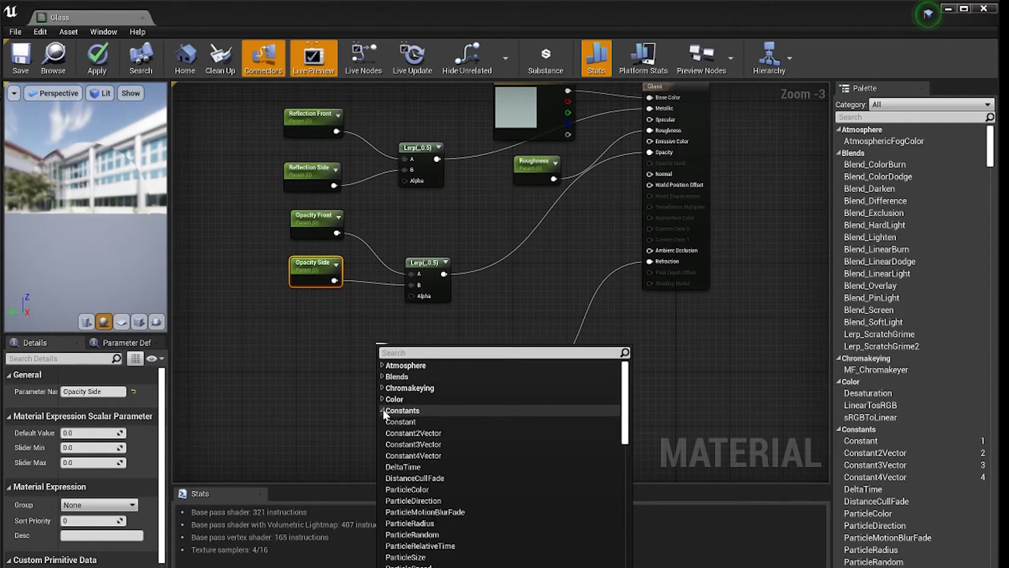
{"action": "left_click", "coordinate": [399, 421]}
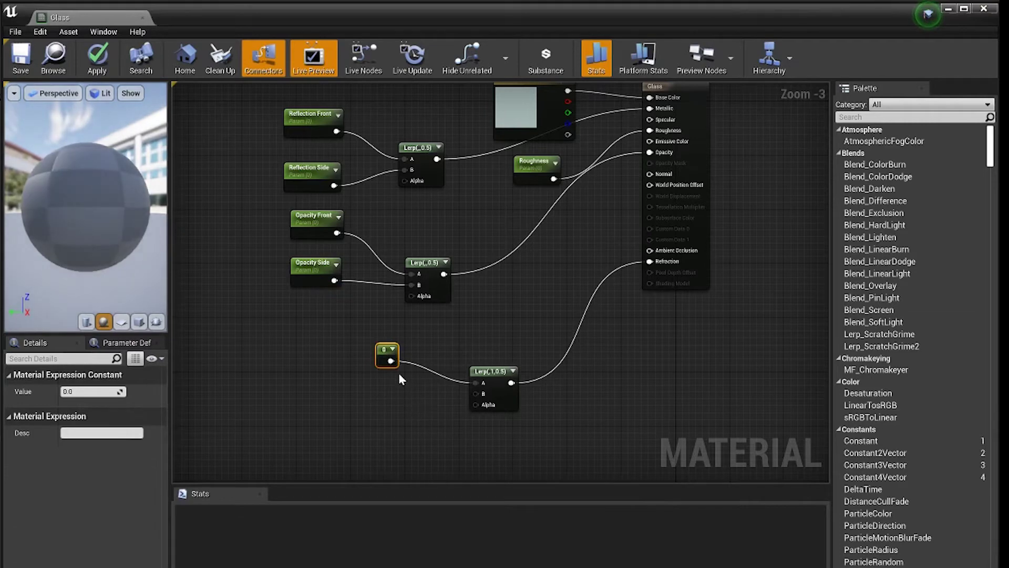
{"action": "right_click", "coordinate": [389, 355]}
{"action": "left_click", "coordinate": [431, 361]}
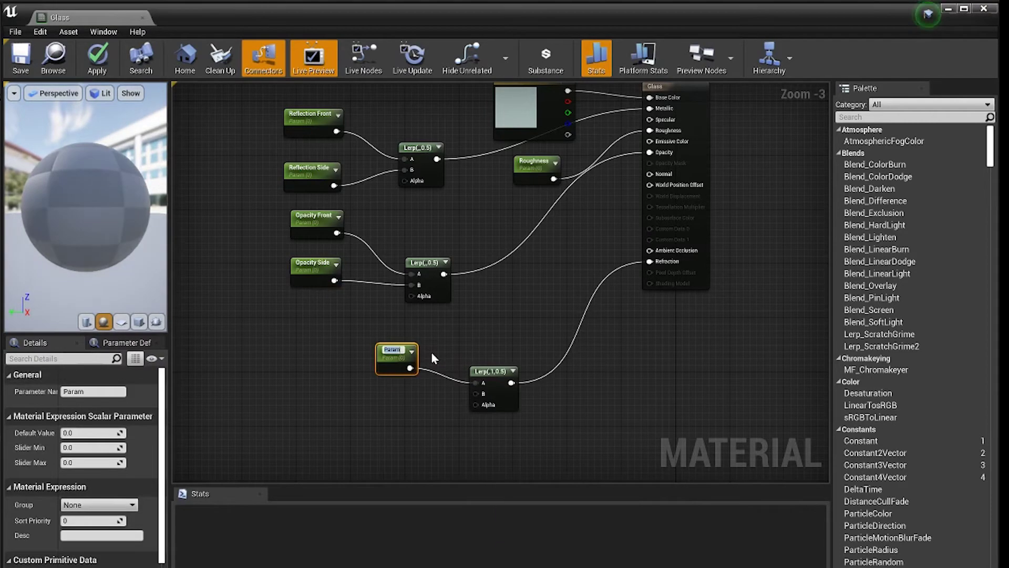
{"action": "type", "text": "Refraction Front"}
{"action": "left_click_drag", "start_coordinate": [432, 357], "coordinate": [356, 338]}
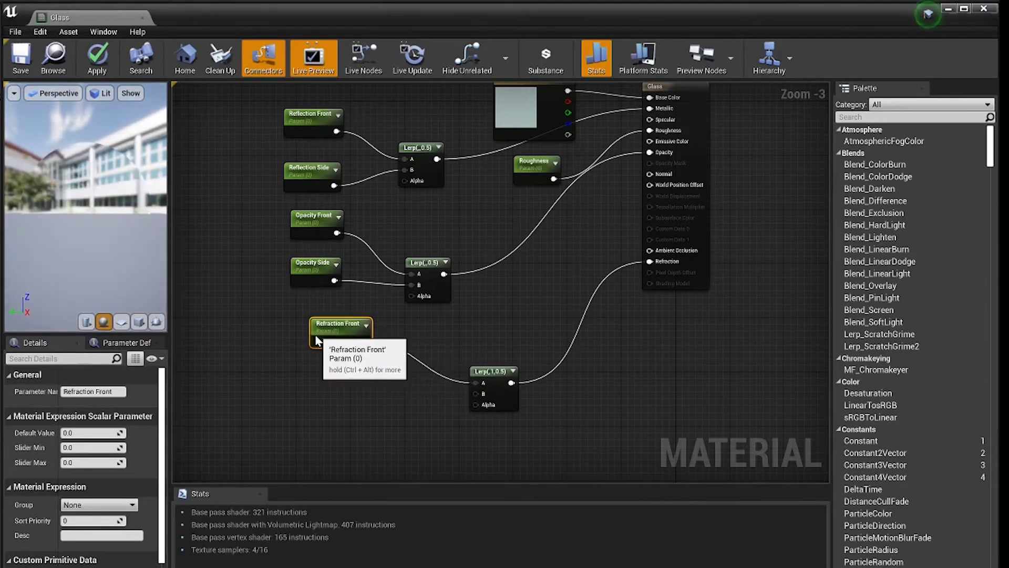
Feed the Refraction Lerp's B input from a Constant parameter named Refraction Side, and place it below Refraction Front
{"action": "left_click_drag", "start_coordinate": [475, 404], "coordinate": [372, 388]}
{"action": "left_click", "coordinate": [400, 464]}
{"action": "right_click", "coordinate": [381, 405]}
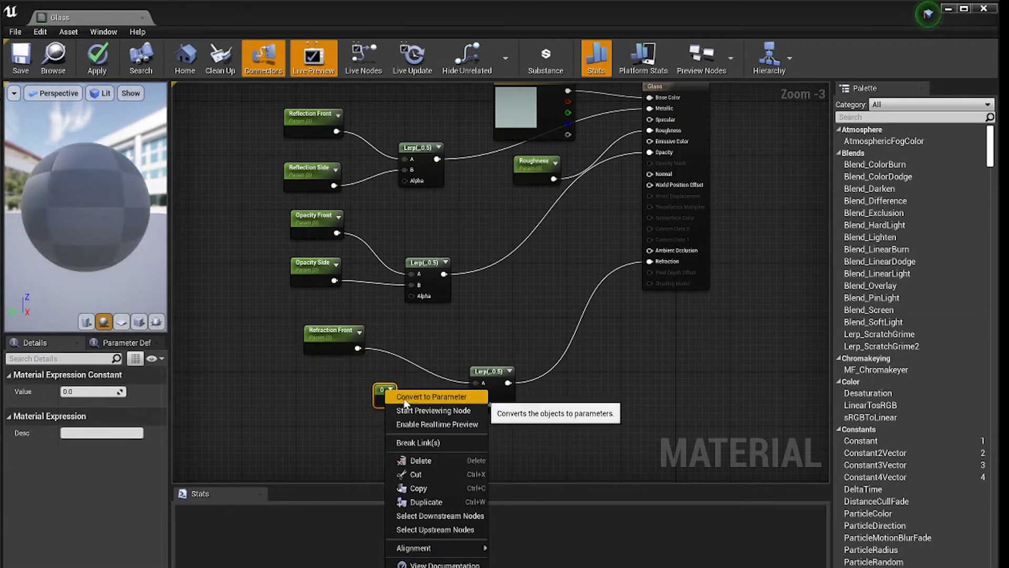
{"action": "left_click", "coordinate": [421, 396]}
{"action": "type", "text": "Refraction Side"}
{"action": "left_click_drag", "start_coordinate": [390, 400], "coordinate": [326, 387]}
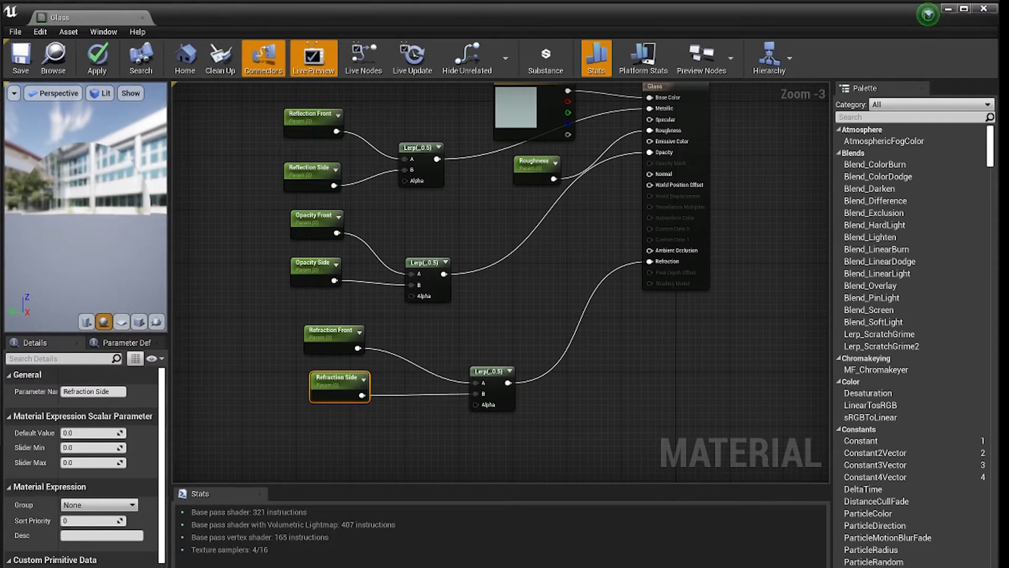
Set the default value of the Reflection Front parameter to 0.05 and of Reflection Side to 1
{"action": "right_click_drag", "start_coordinate": [426, 264], "coordinate": [406, 328]}
{"action": "left_click", "coordinate": [409, 234]}
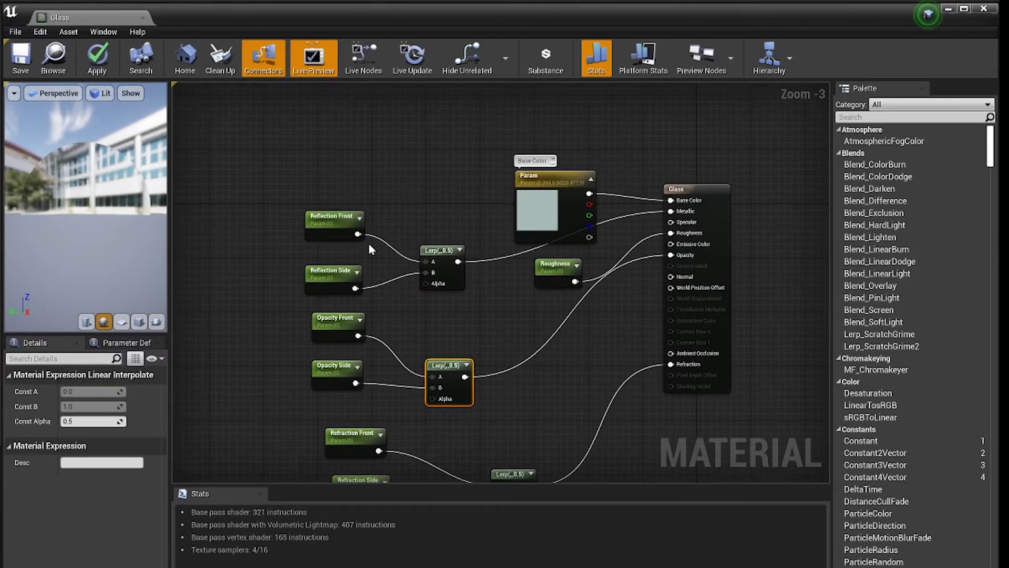
{"action": "scroll", "coordinate": [336, 227], "scroll_direction": "up", "scroll_amount": 3}
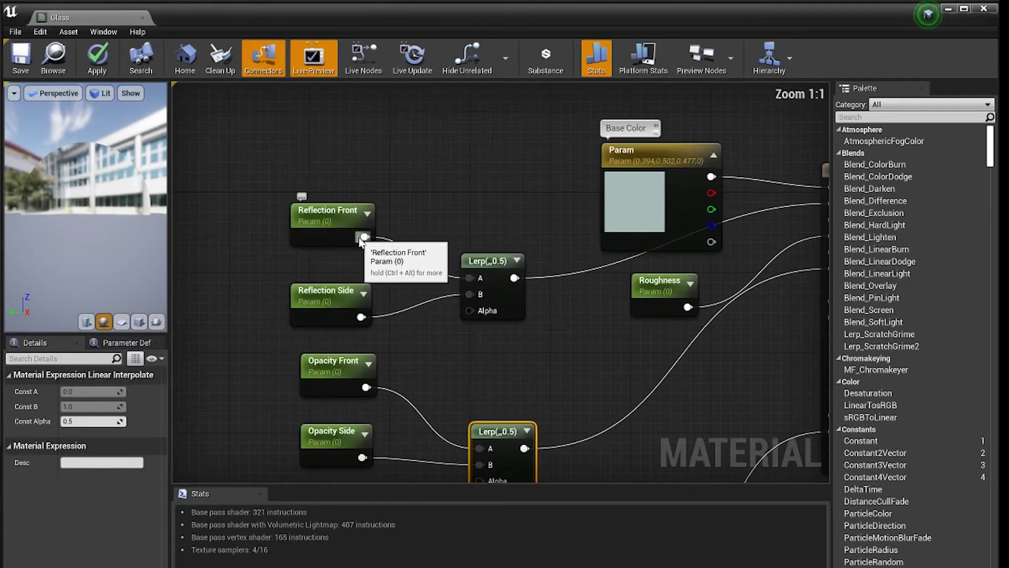
{"action": "left_click", "coordinate": [342, 236]}
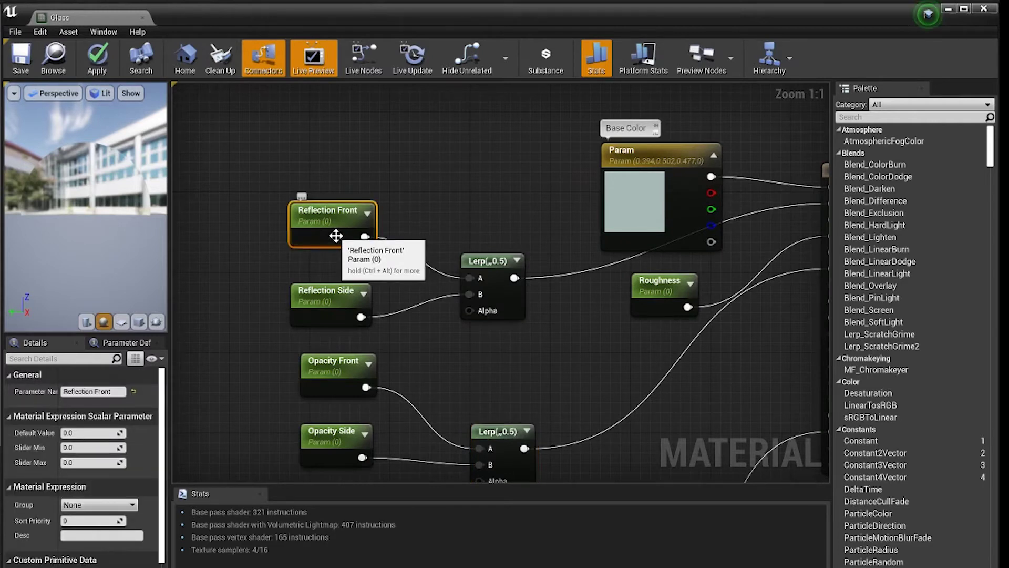
{"action": "left_click", "coordinate": [80, 432]}
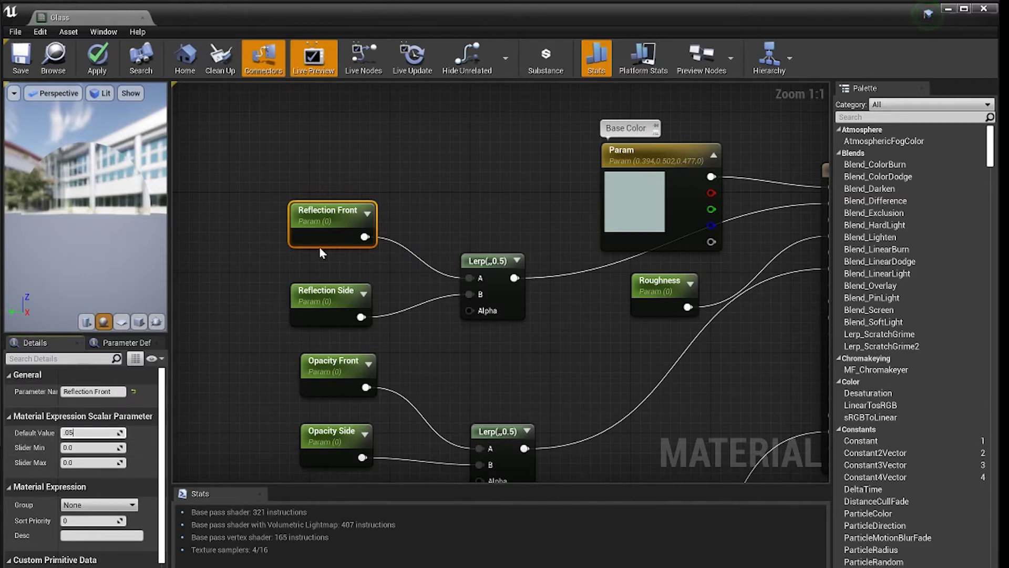
{"action": "left_click", "coordinate": [331, 307]}
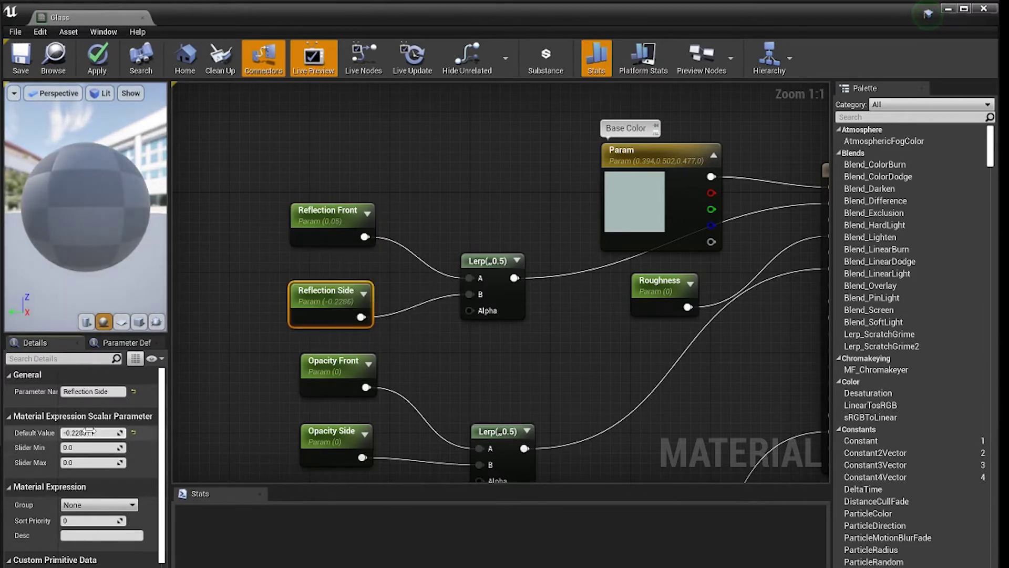
{"action": "left_click", "coordinate": [115, 431]}
{"action": "type", "text": "1"}
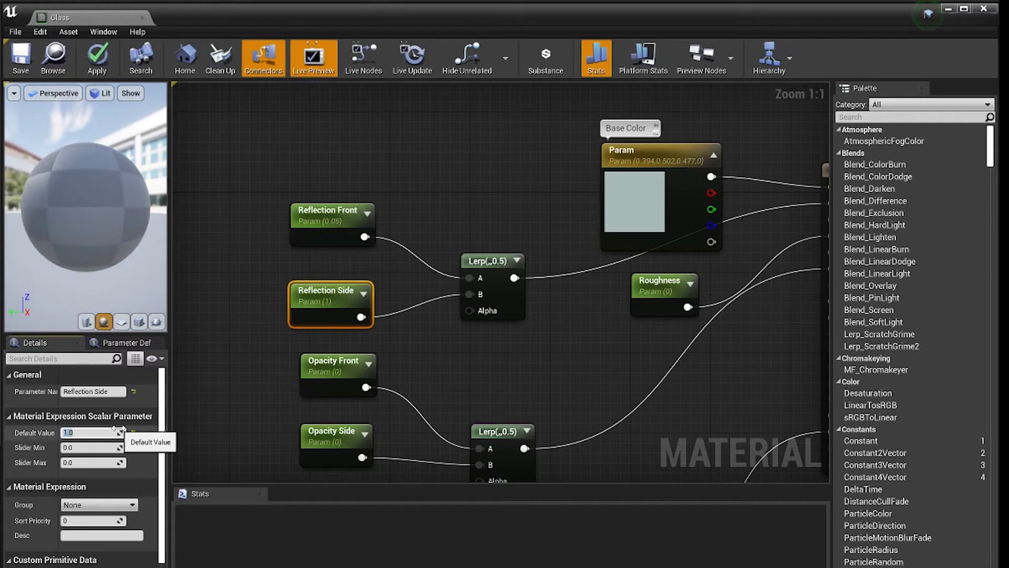
Set the default value of the Opacity Front parameter to 0.005 and of Opacity Side to 0.2
{"action": "left_click", "coordinate": [334, 369]}
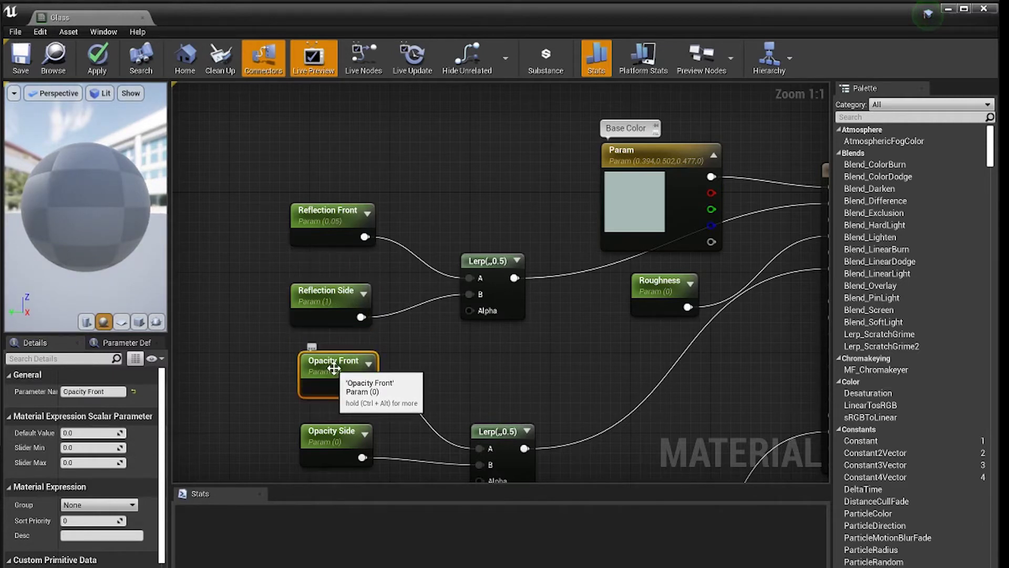
{"action": "left_click", "coordinate": [122, 432]}
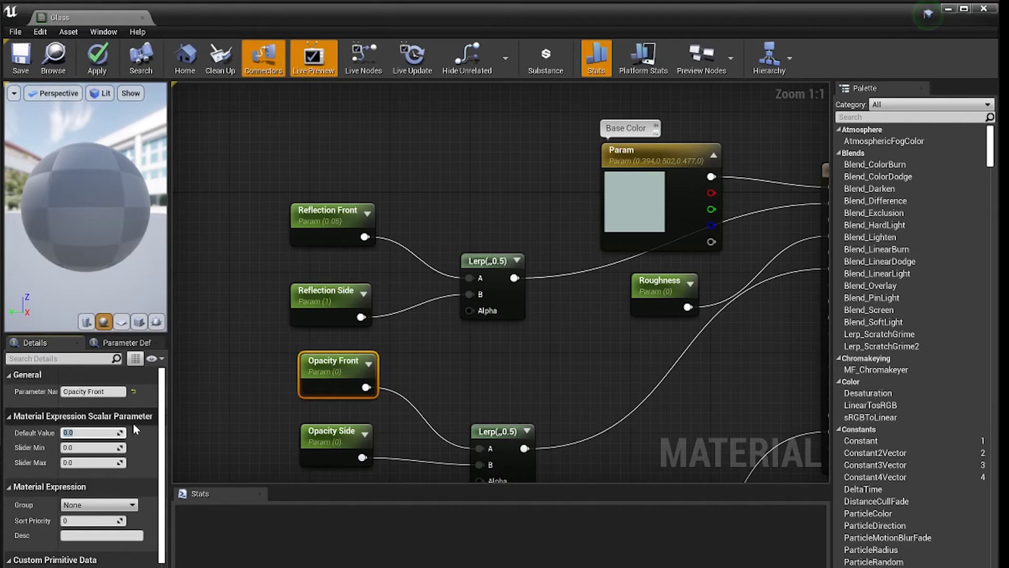
{"action": "type", "text": ".005"}
{"action": "key", "text": "Return"}
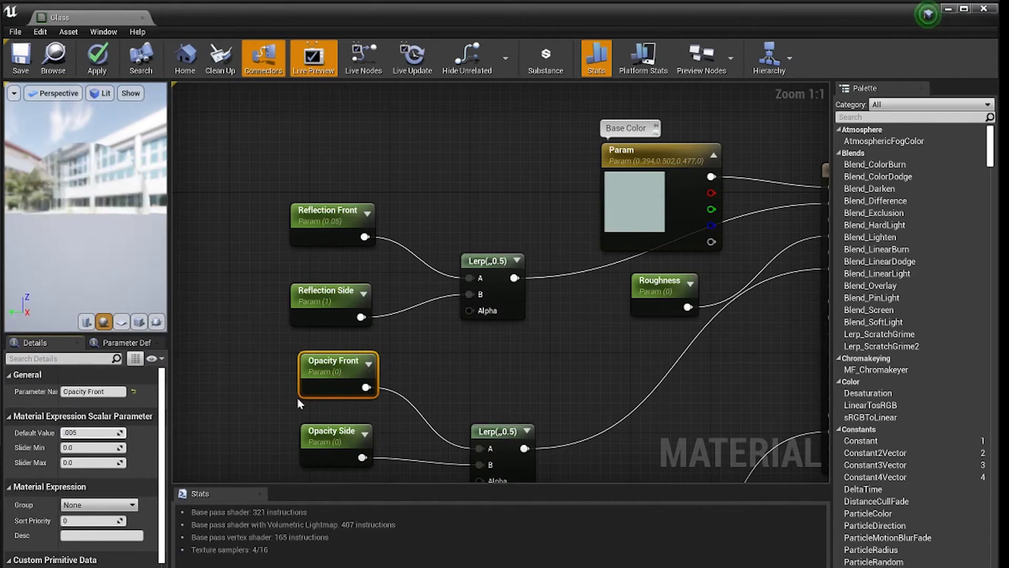
{"action": "left_click", "coordinate": [344, 434]}
{"action": "left_click", "coordinate": [121, 432]}
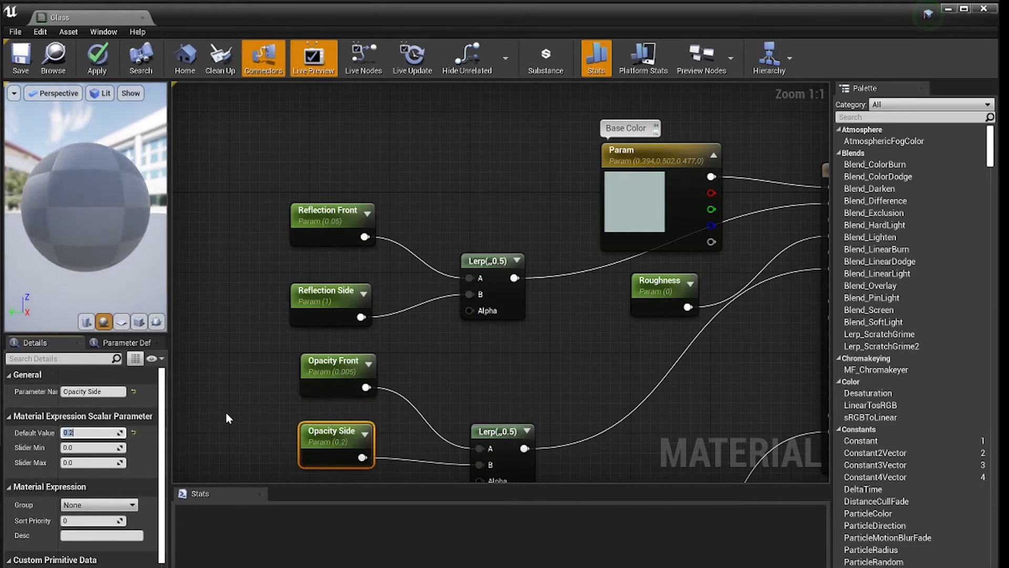
Set the default value of Refraction Front to 1.2 and of Refraction Side to 0.8, and save the material
{"action": "right_click_drag", "start_coordinate": [245, 411], "coordinate": [246, 128]}
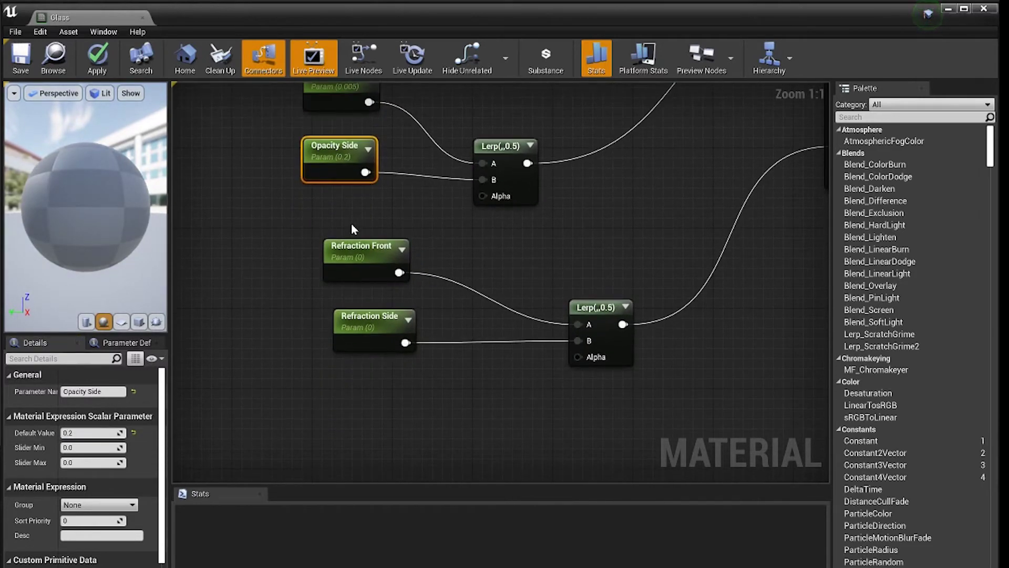
{"action": "left_click", "coordinate": [354, 249]}
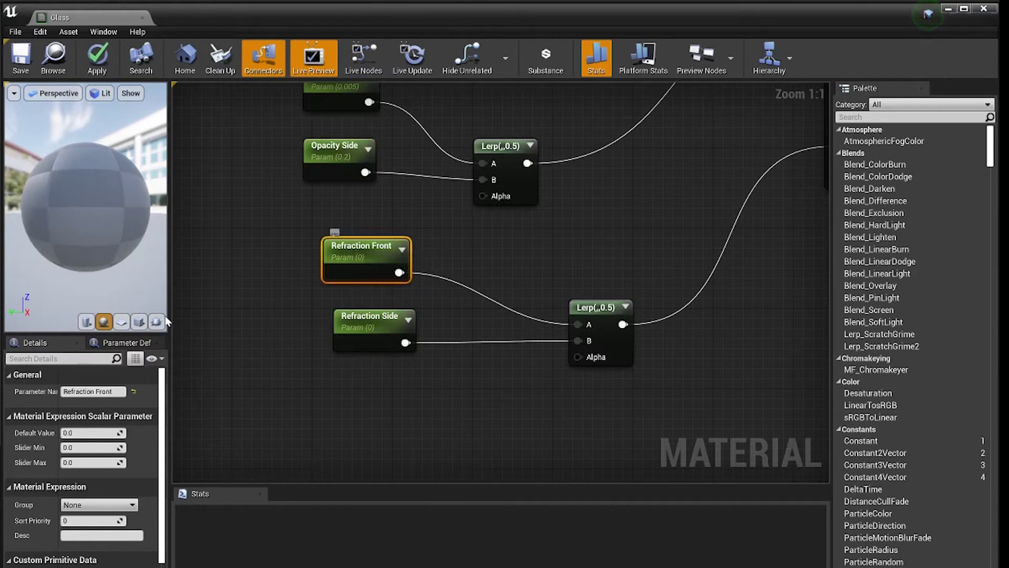
{"action": "left_click", "coordinate": [96, 432]}
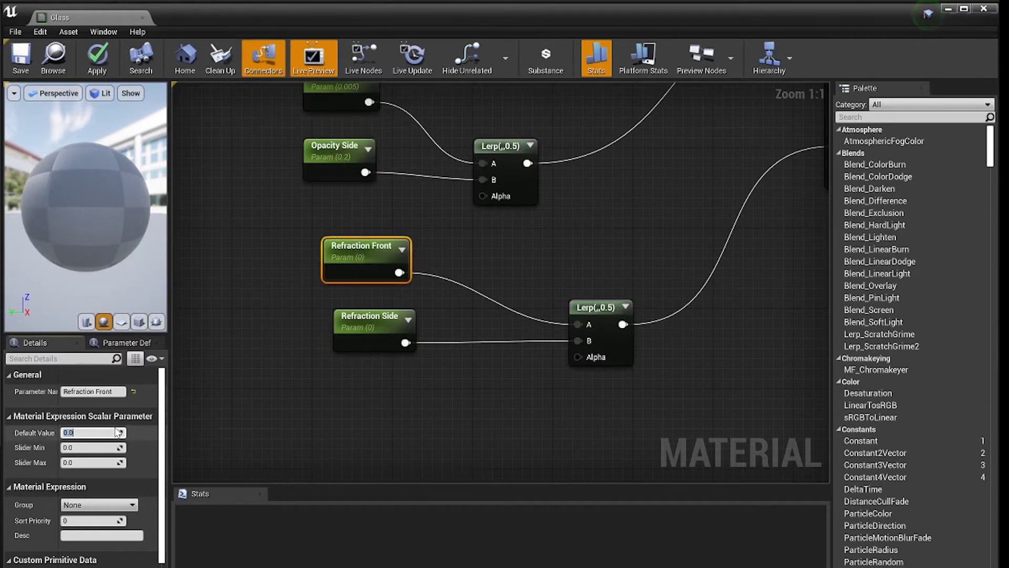
{"action": "key", "text": "Return"}
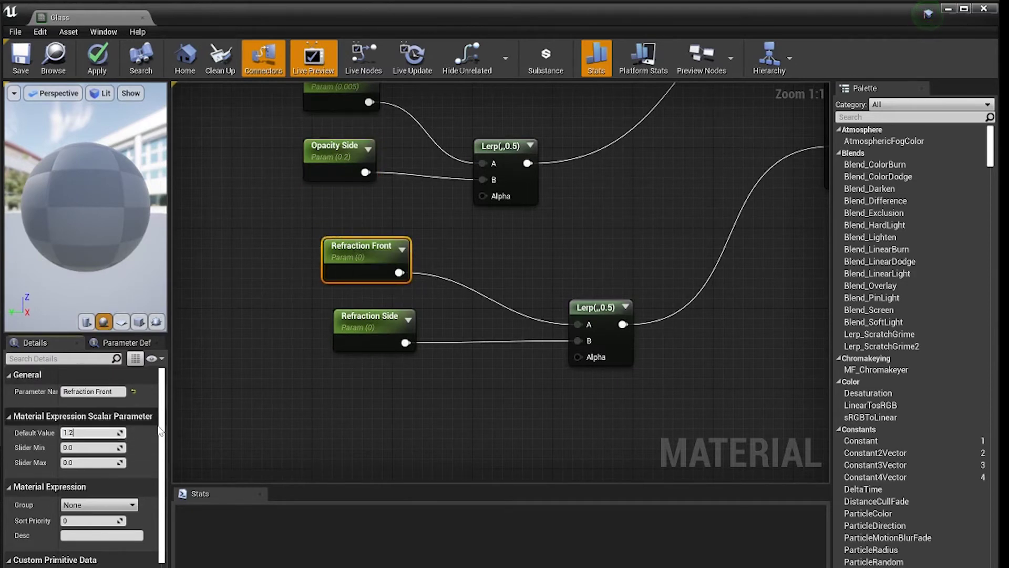
{"action": "left_click", "coordinate": [349, 324]}
{"action": "left_click", "coordinate": [92, 432]}
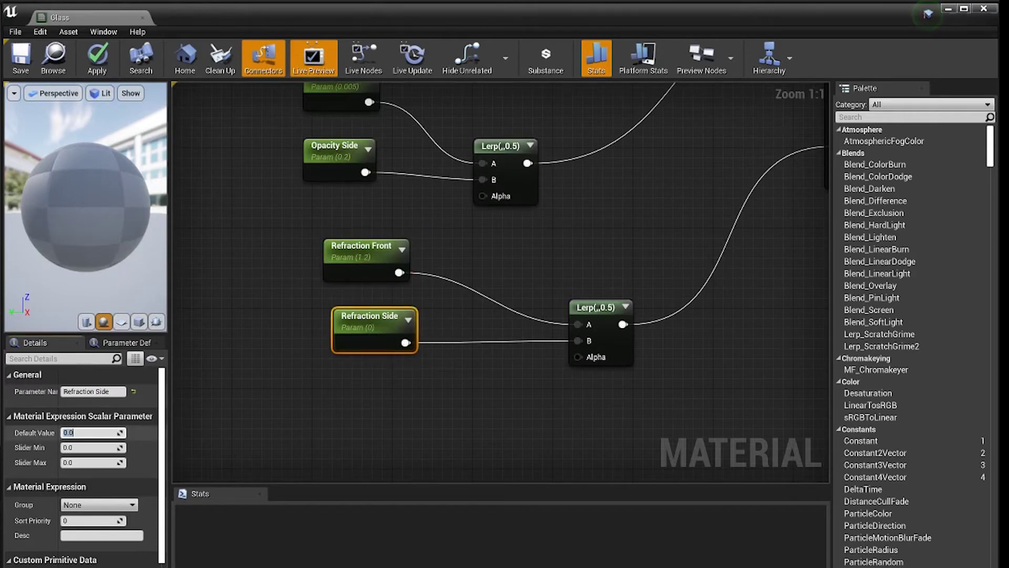
{"action": "type", "text": ".8"}
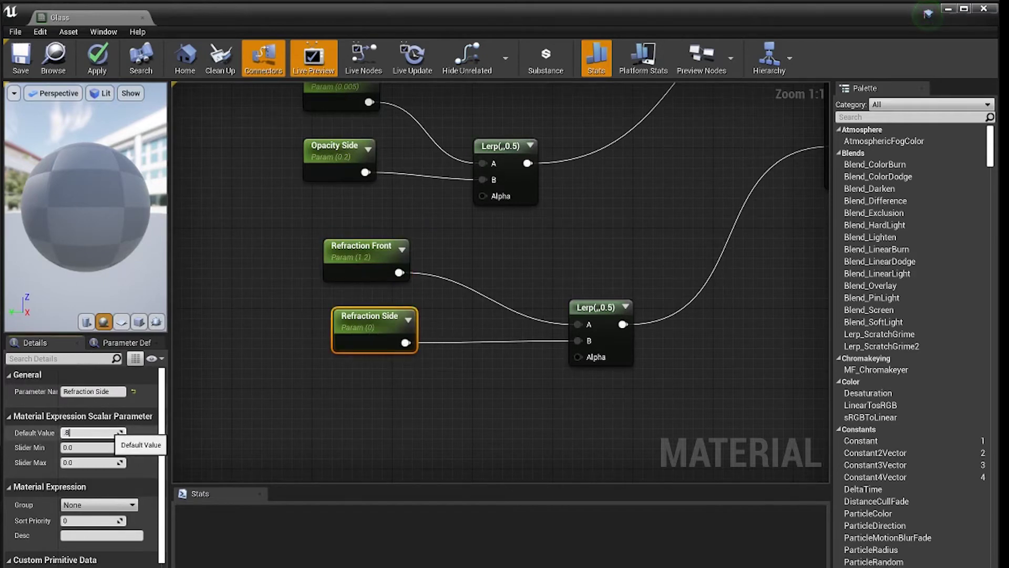
{"action": "left_click", "coordinate": [360, 255]}
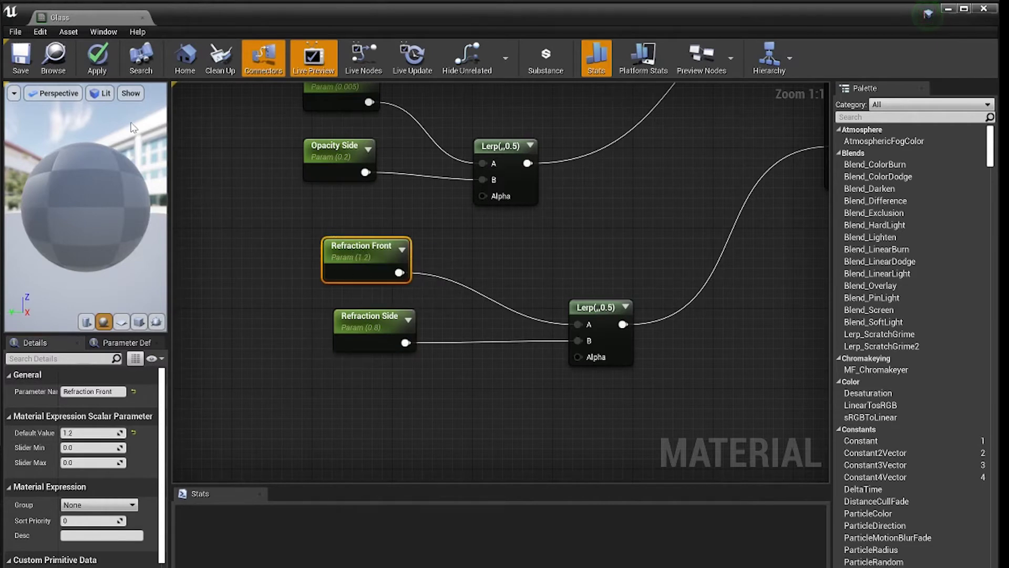
{"action": "left_click", "coordinate": [19, 59]}
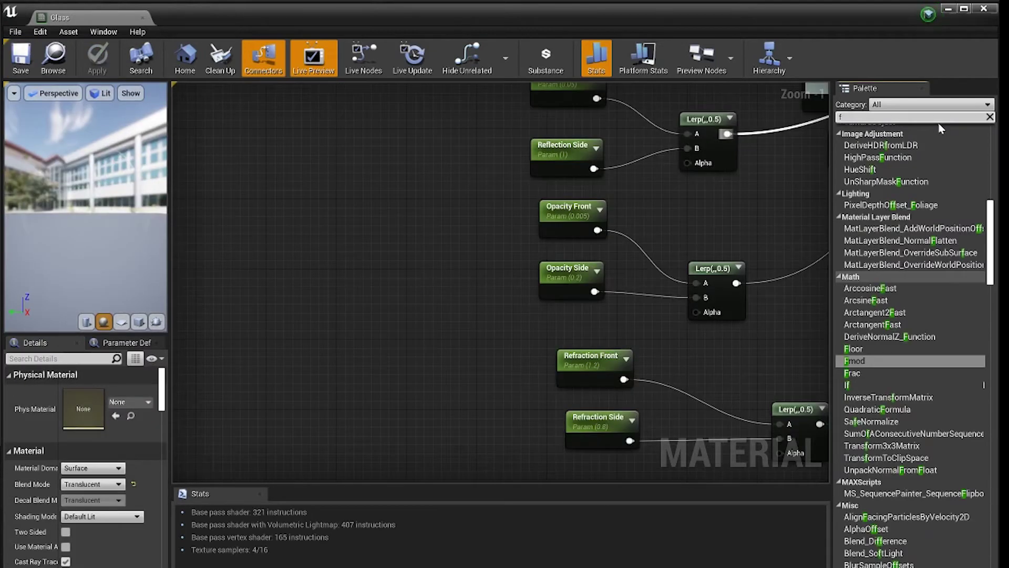
Find the Vector Ops Fresnel_Function node and place it in the empty graph area beside the Opacity parameters
{"action": "type", "text": "fre"}
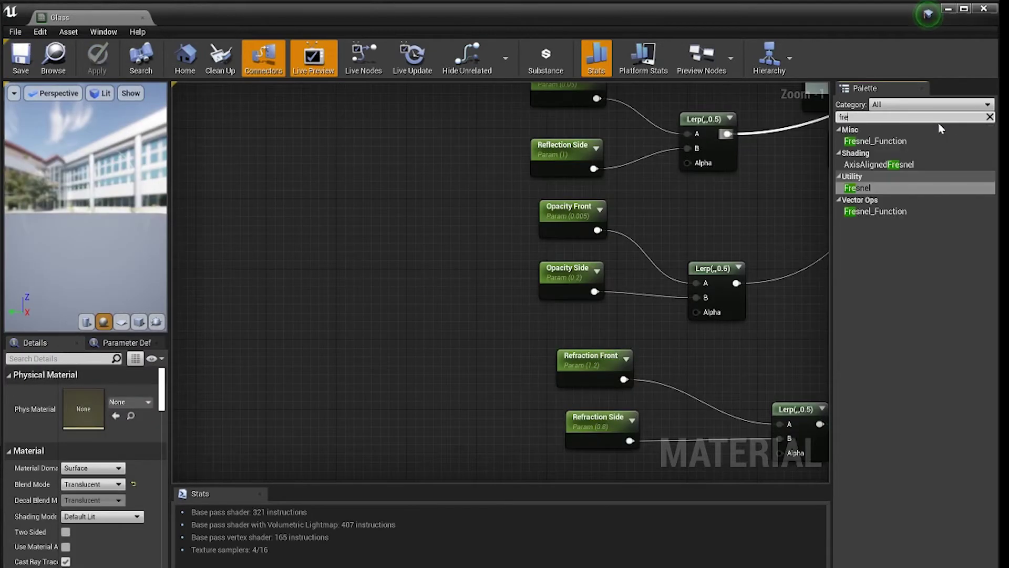
{"action": "type", "text": "snesl"}
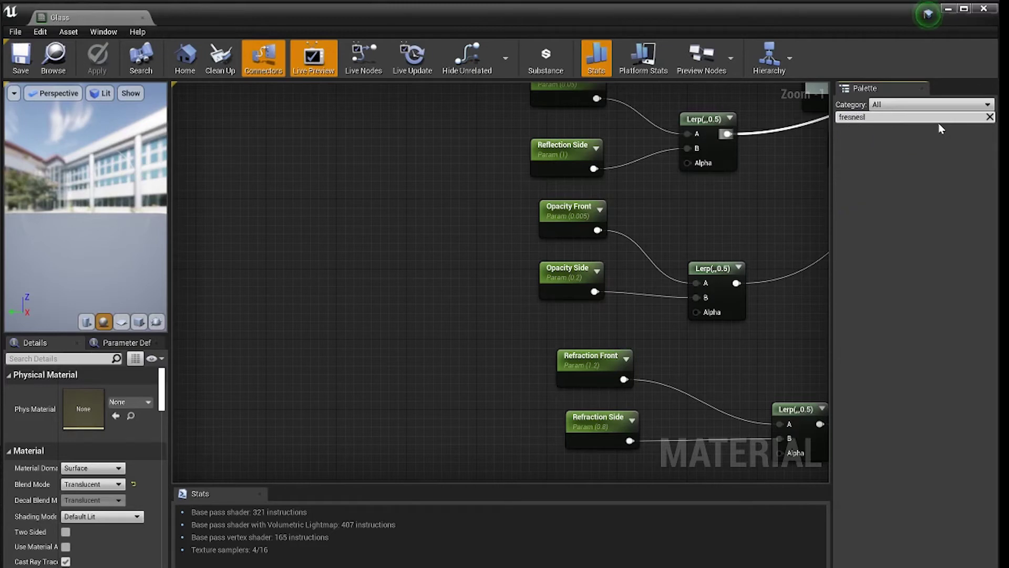
{"action": "key", "text": "BackSpace"}
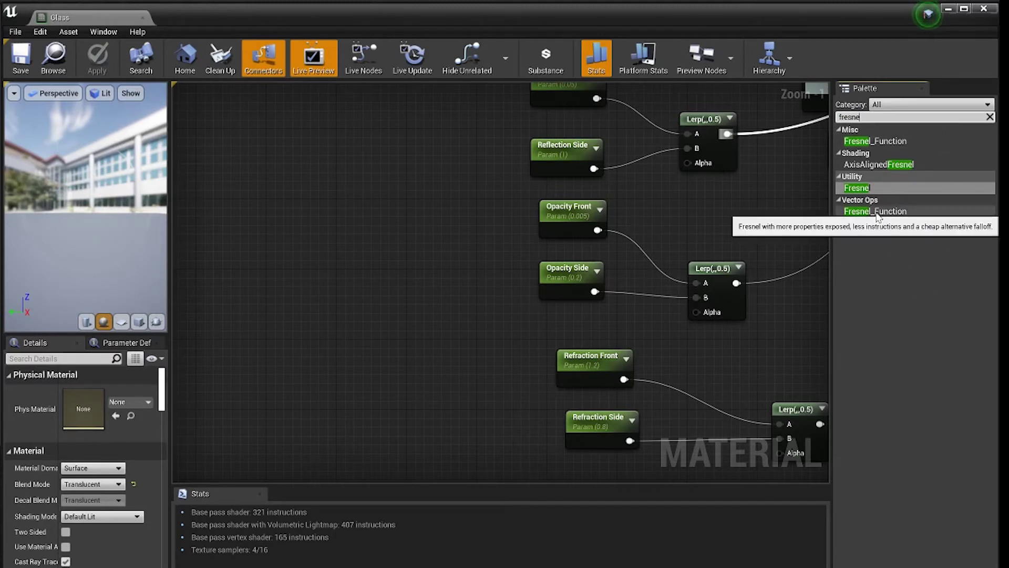
{"action": "left_click_drag", "start_coordinate": [876, 211], "coordinate": [323, 210]}
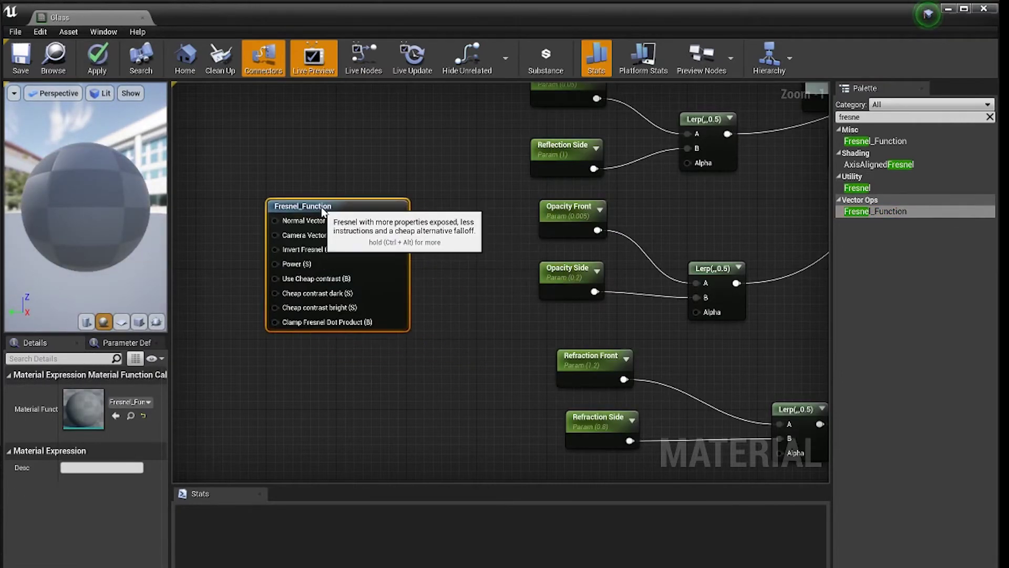
Connect the Fresnel_Function's Result output to the Alpha inputs of the reflection, opacity and refraction Lerp nodes
{"action": "scroll", "coordinate": [323, 210], "scroll_direction": "down", "scroll_amount": 1}
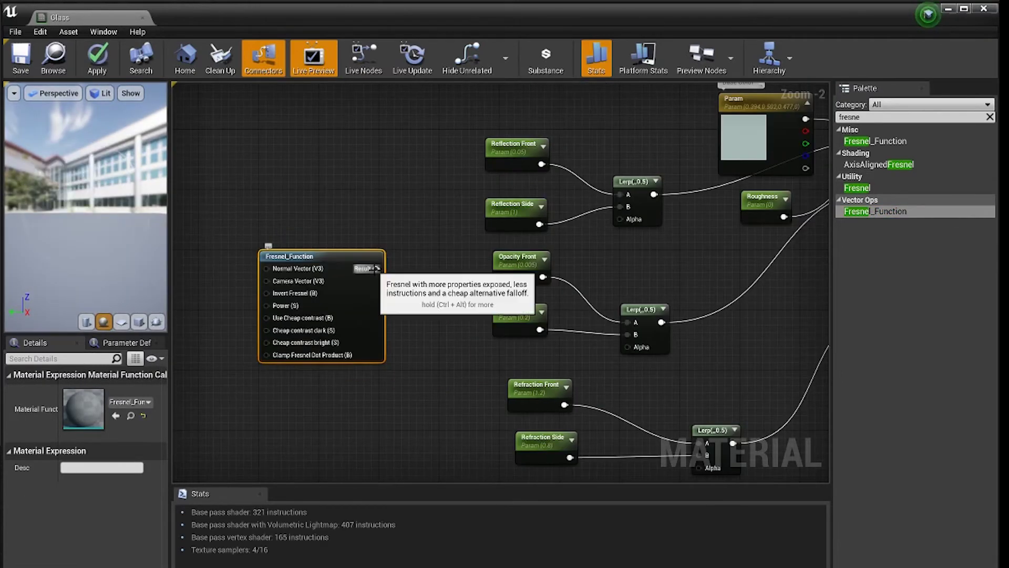
{"action": "left_click_drag", "start_coordinate": [375, 268], "coordinate": [621, 219]}
{"action": "left_click_drag", "start_coordinate": [377, 268], "coordinate": [630, 348]}
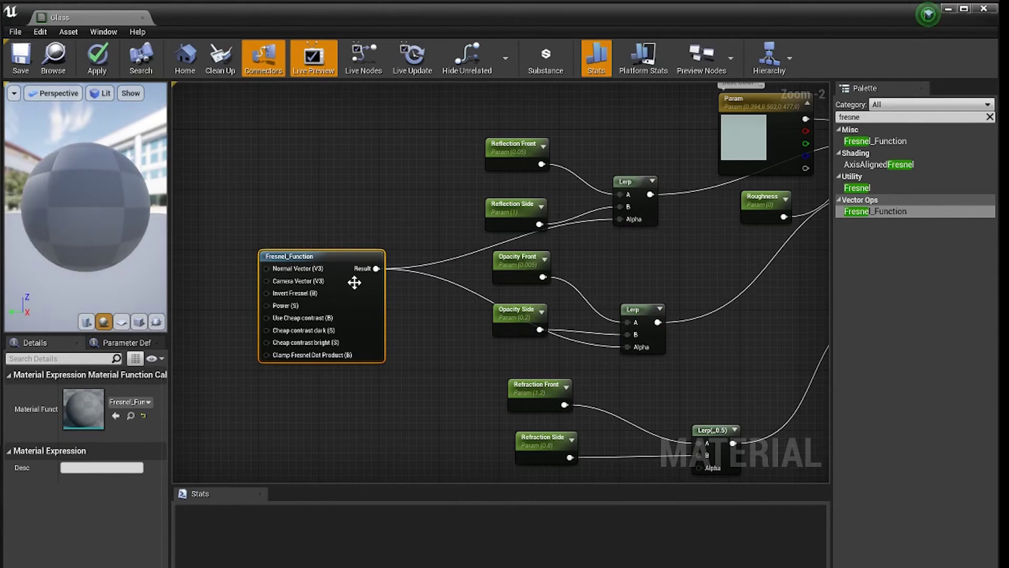
{"action": "left_click_drag", "start_coordinate": [376, 268], "coordinate": [699, 277]}
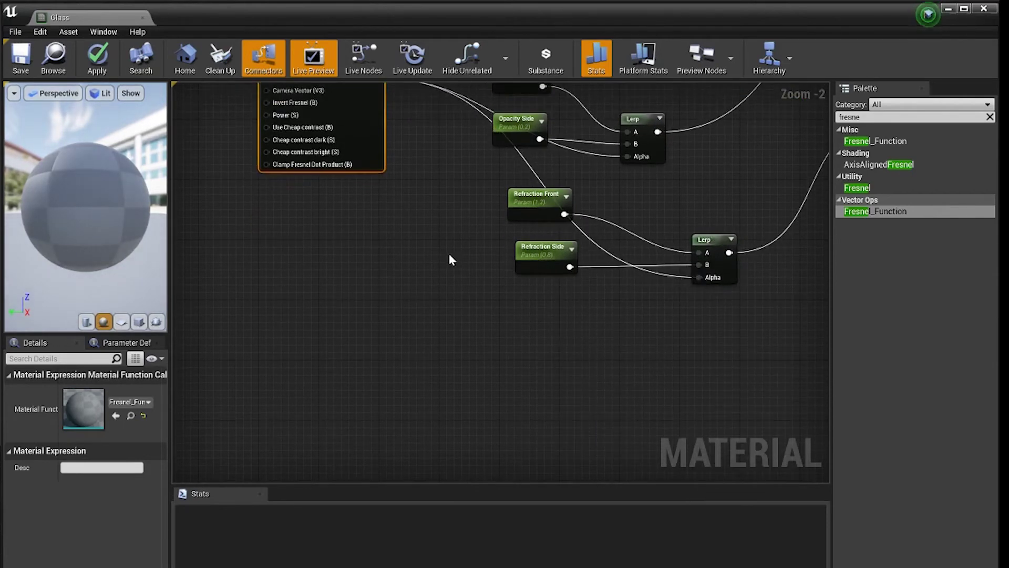
Feed the Fresnel_Function's Power input from a Constant converted to a parameter named Power, and save the material
{"action": "right_click_drag", "start_coordinate": [450, 256], "coordinate": [629, 418]}
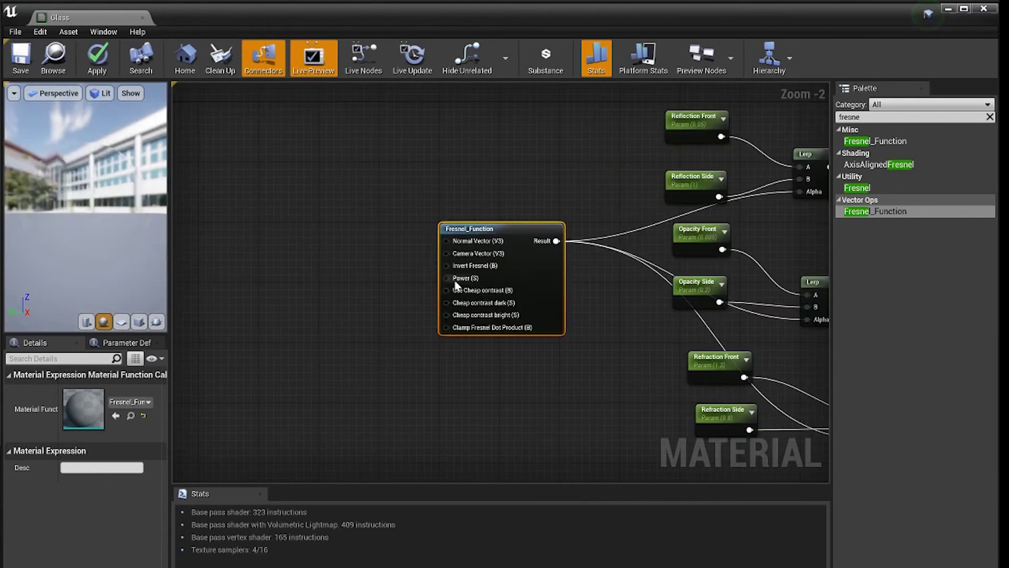
{"action": "left_click_drag", "start_coordinate": [446, 278], "coordinate": [341, 291]}
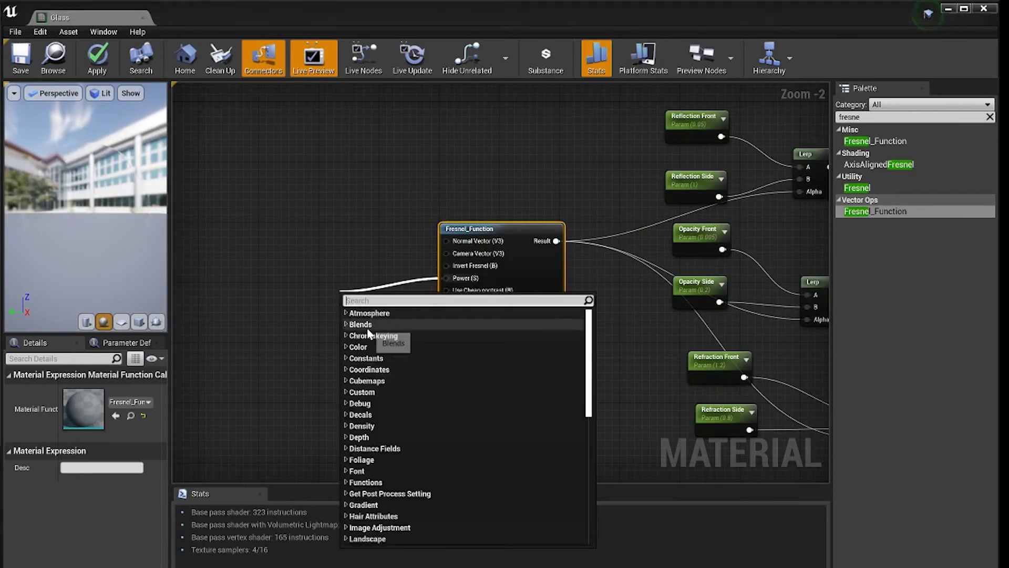
{"action": "left_click", "coordinate": [358, 358]}
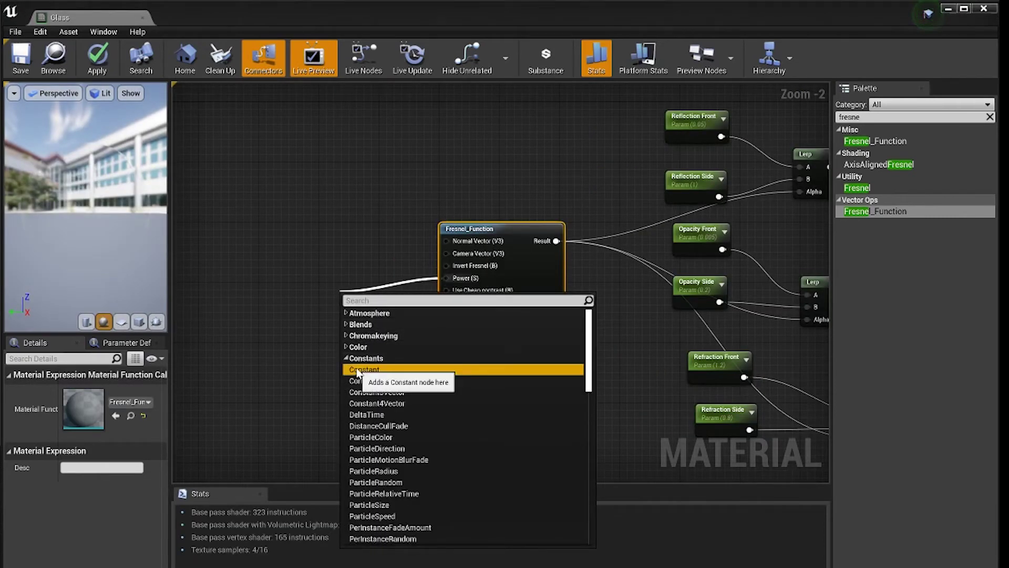
{"action": "left_click", "coordinate": [358, 370]}
{"action": "right_click", "coordinate": [353, 295]}
{"action": "left_click", "coordinate": [378, 300]}
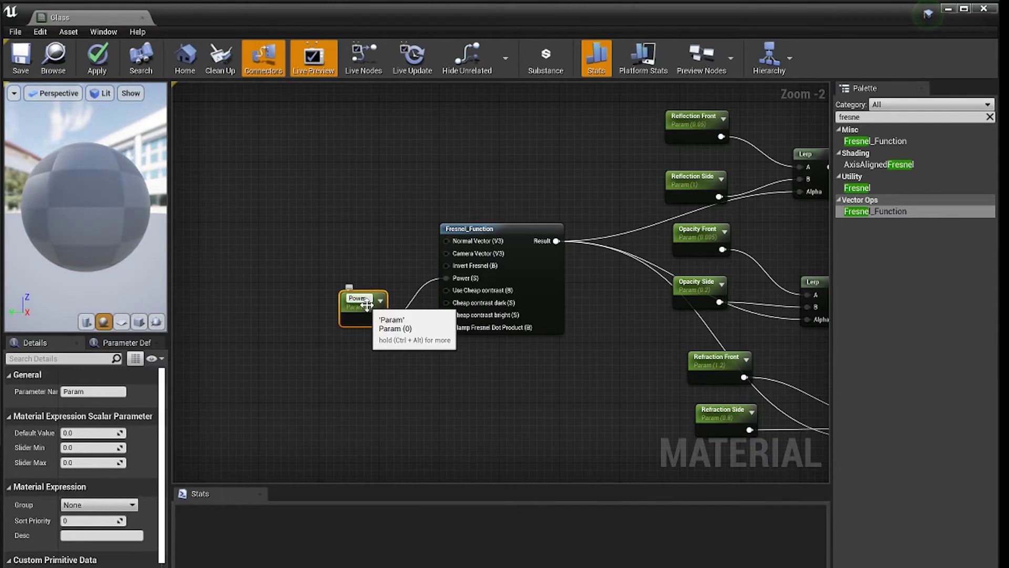
{"action": "left_click", "coordinate": [361, 243]}
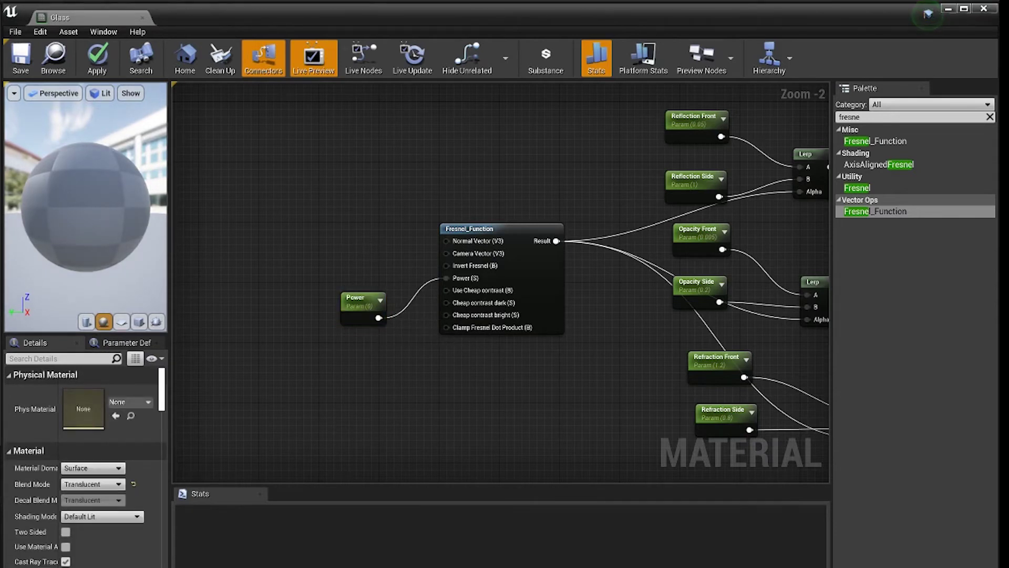
{"action": "left_click", "coordinate": [22, 65]}
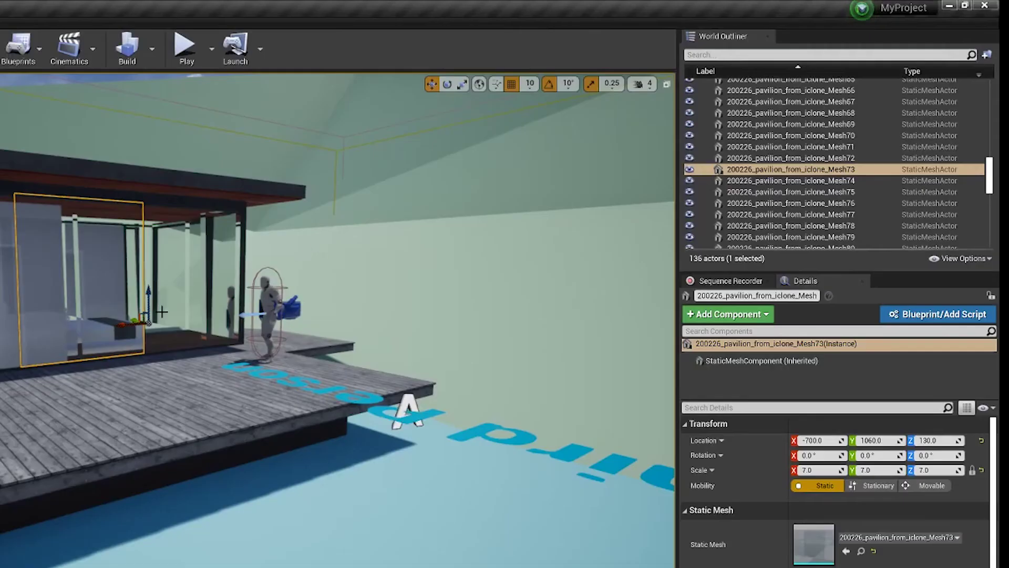
Return to the Glass material's graph and set the Refraction Front parameter's default value to 1
{"action": "mouse_move", "coordinate": [241, 330]}
{"action": "right_mouse_down"}
{"action": "mouse_move", "coordinate": [69, 311]}
{"action": "mouse_move", "coordinate": [227, 329]}
{"action": "right_mouse_up"}
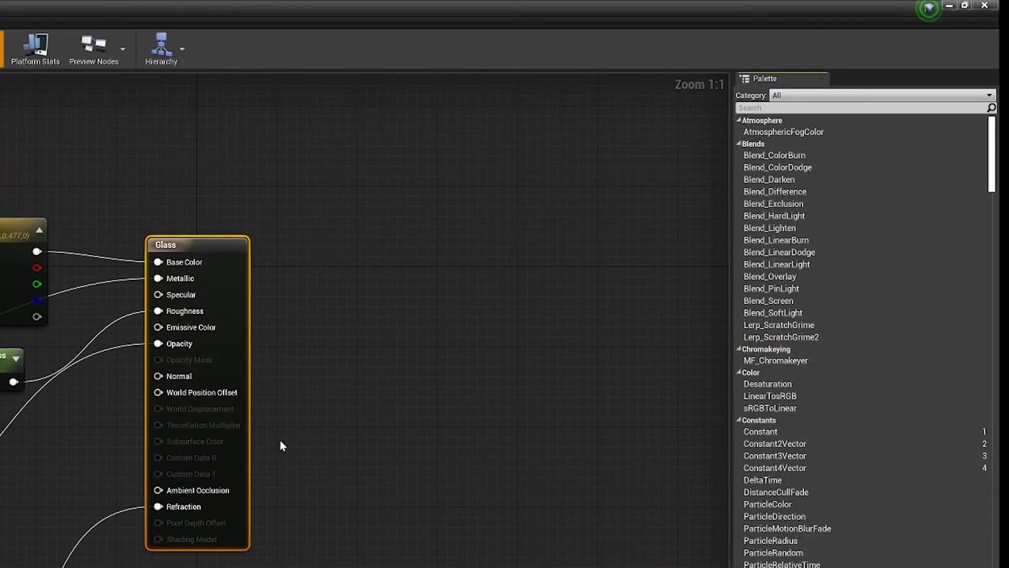
{"action": "left_click_drag", "start_coordinate": [379, 476], "coordinate": [639, 454]}
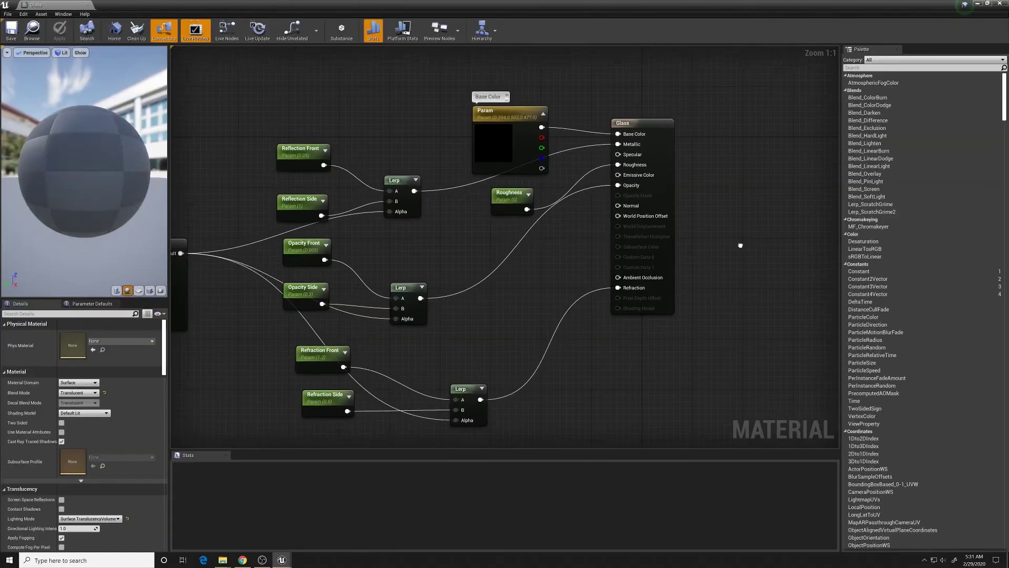
{"action": "right_click_drag", "start_coordinate": [739, 244], "coordinate": [753, 239]}
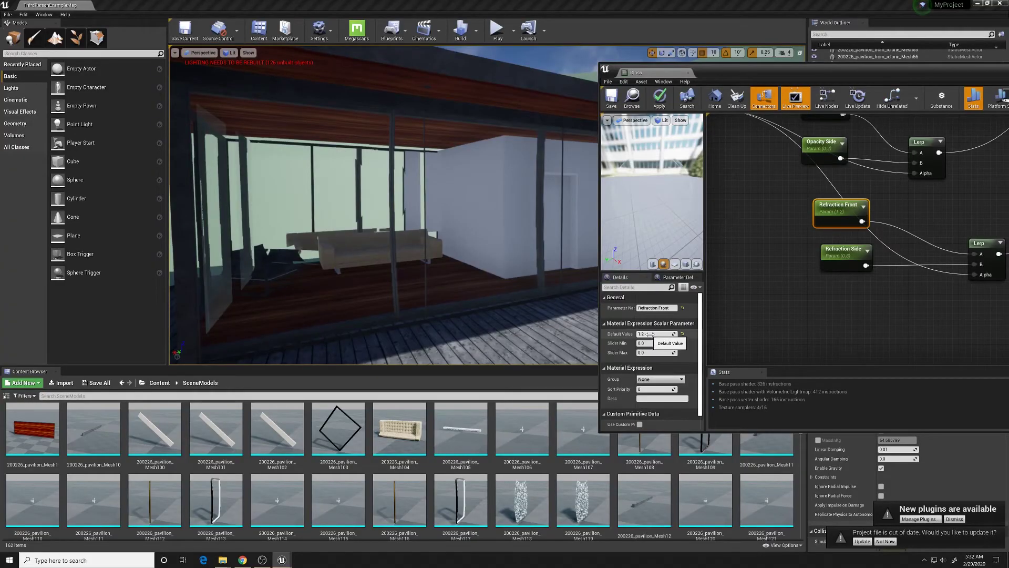
{"action": "left_click", "coordinate": [658, 334]}
{"action": "key", "text": "Return"}
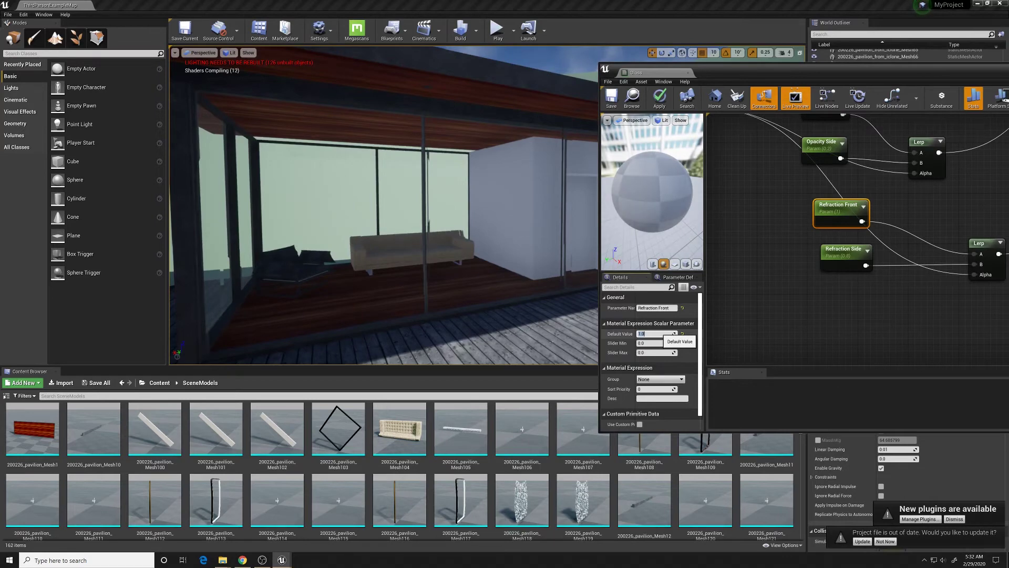
Set the Opacity Side parameter's default value to 0.1
{"action": "right_click_drag", "start_coordinate": [384, 211], "coordinate": [444, 210]}
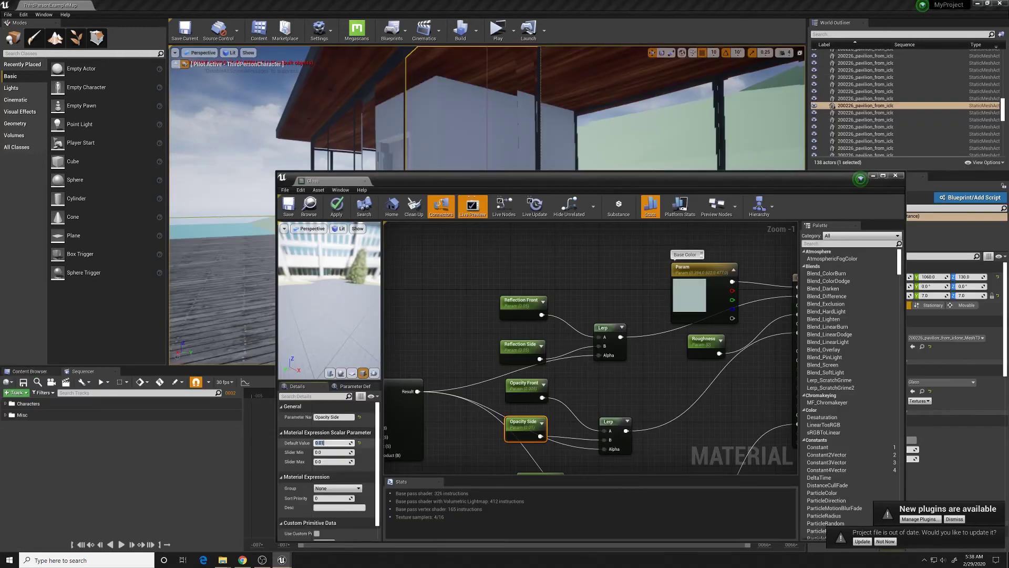
{"action": "type", "text": "0.1"}
{"action": "key", "text": "Return"}
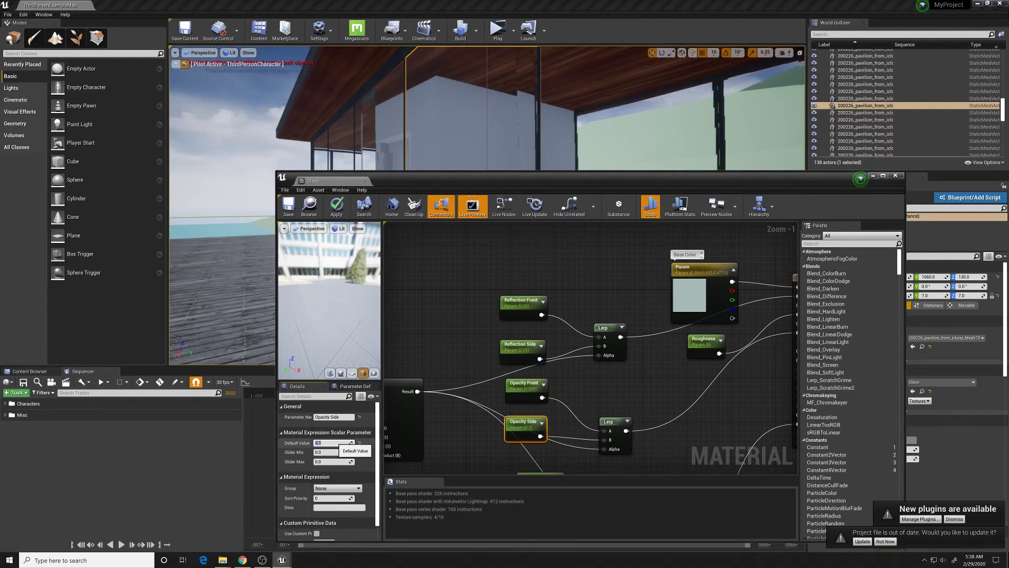
{"action": "left_click", "coordinate": [458, 442]}
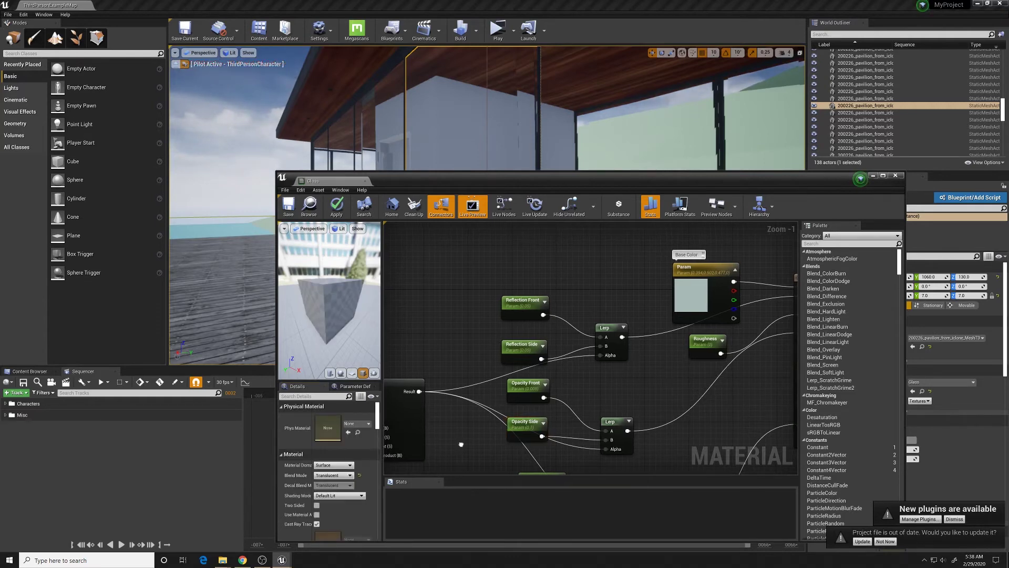
Set the Refraction Side parameter's default value to 1, inspect the preview cube from another angle, and save the material
{"action": "right_click_drag", "start_coordinate": [461, 444], "coordinate": [445, 285]}
{"action": "left_click", "coordinate": [526, 319]}
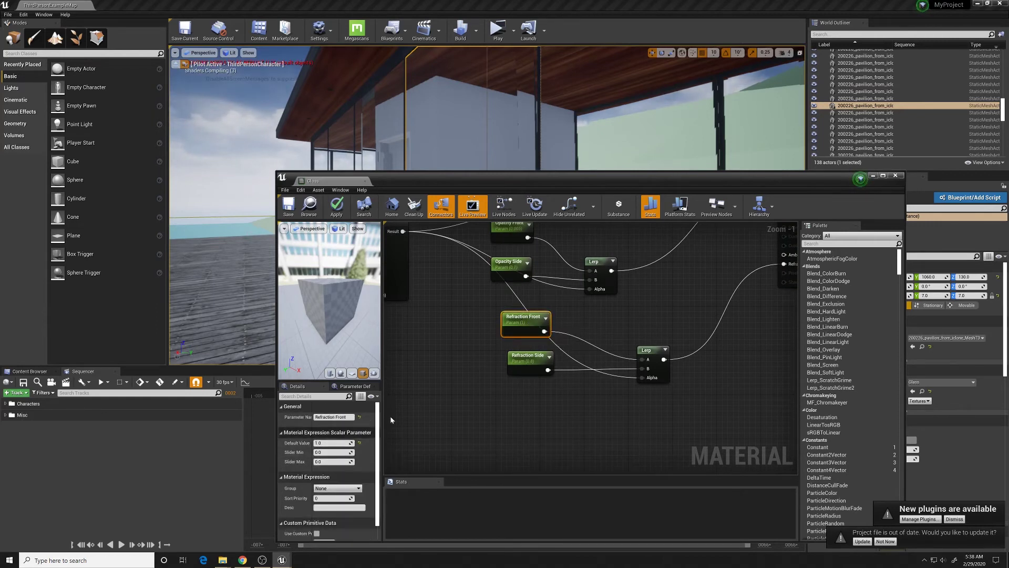
{"action": "left_click", "coordinate": [528, 357]}
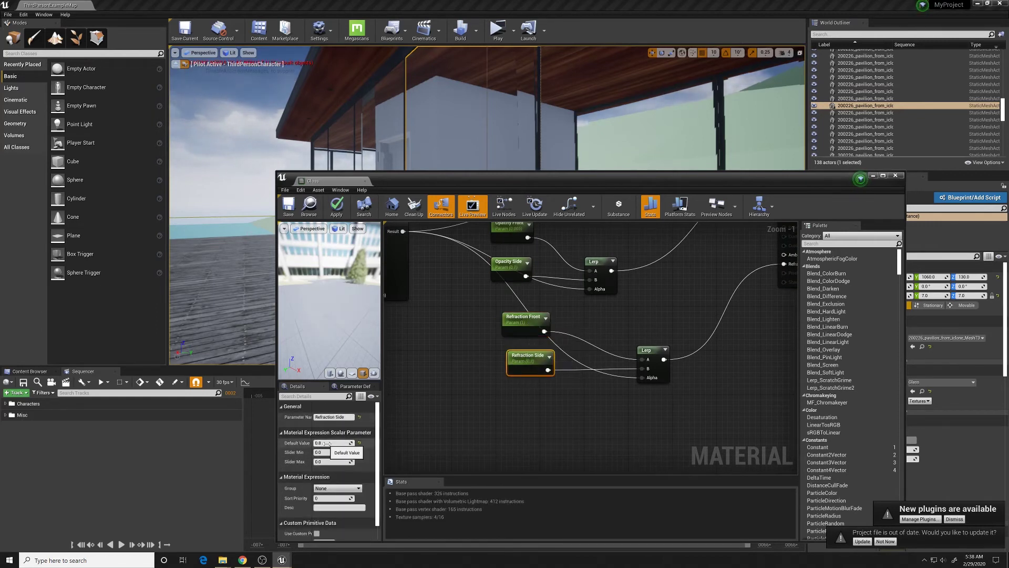
{"action": "type", "text": "1"}
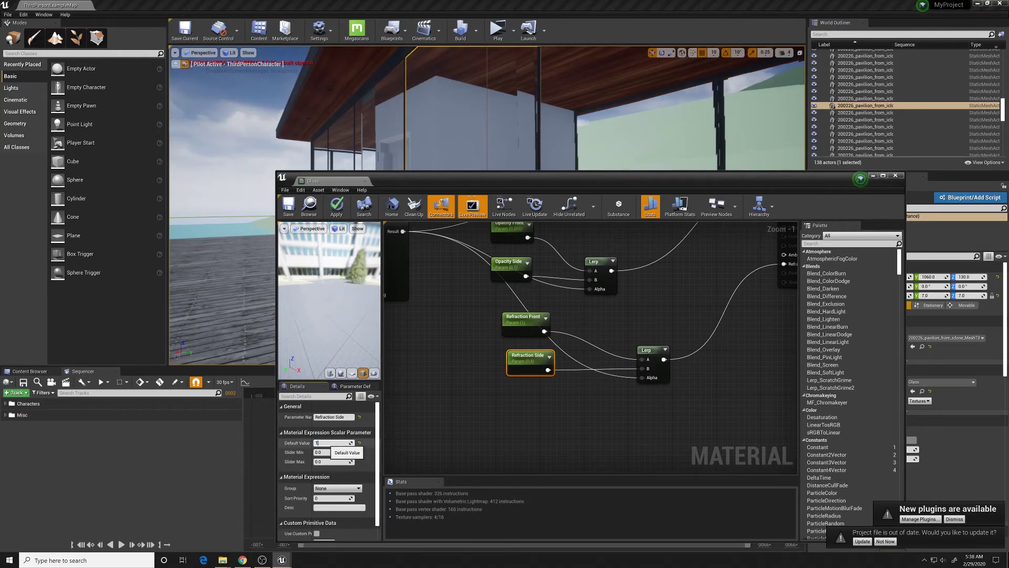
{"action": "key", "text": "Return"}
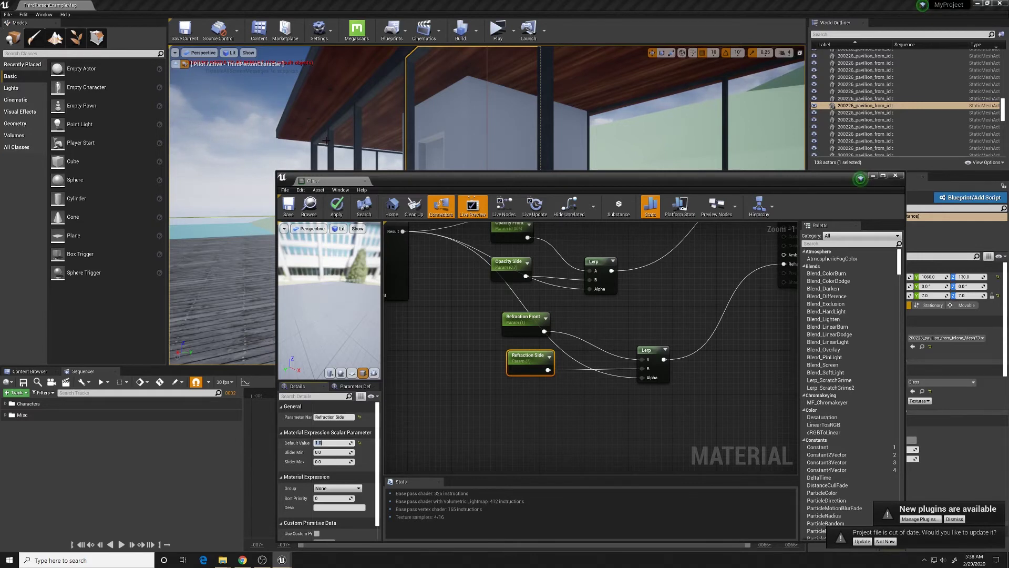
{"action": "left_click", "coordinate": [327, 296]}
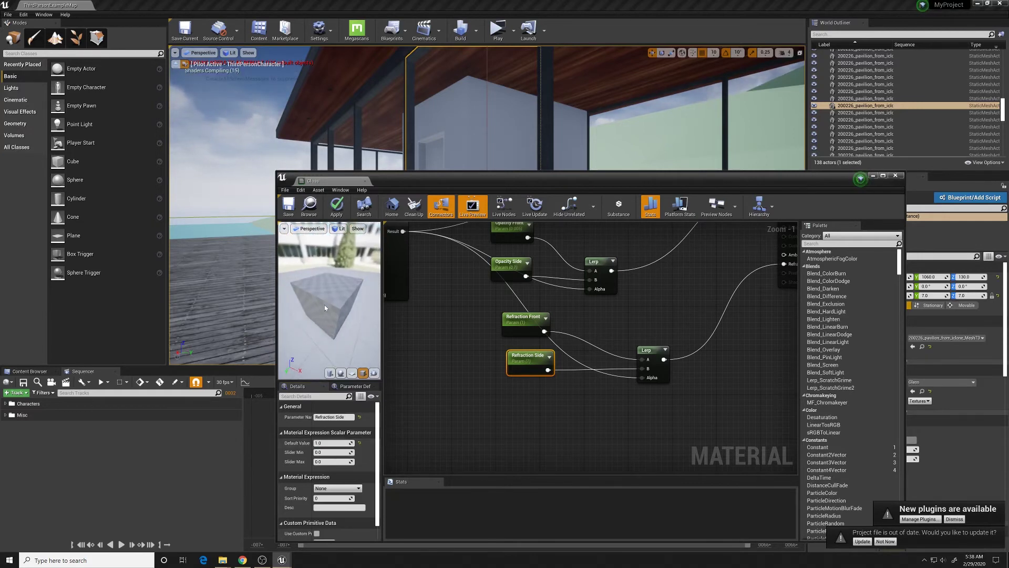
{"action": "mouse_move", "coordinate": [329, 310]}
{"action": "left_mouse_down"}
{"action": "mouse_move", "coordinate": [368, 289]}
{"action": "mouse_move", "coordinate": [331, 314]}
{"action": "left_mouse_up"}
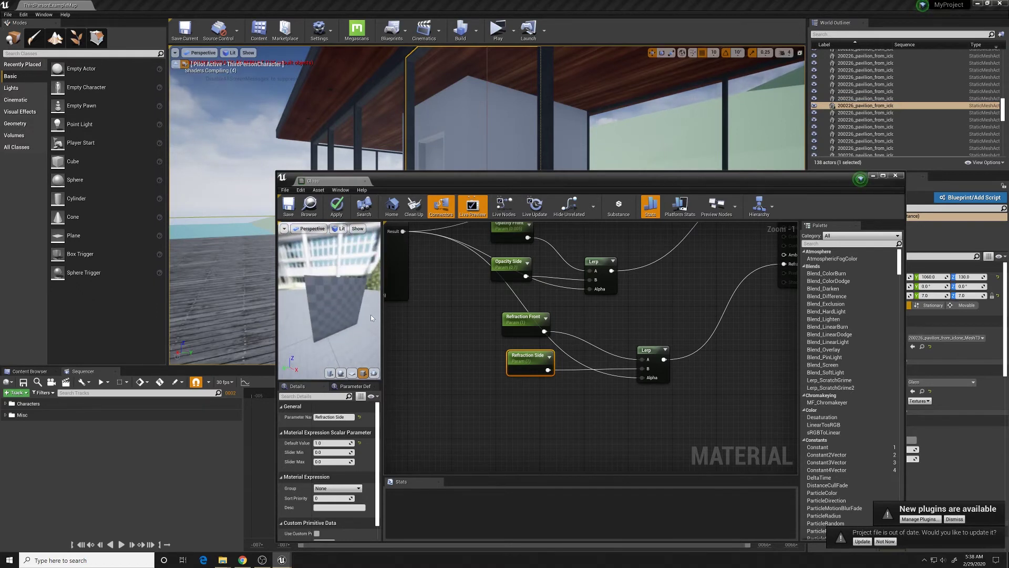
{"action": "left_click", "coordinate": [288, 205]}
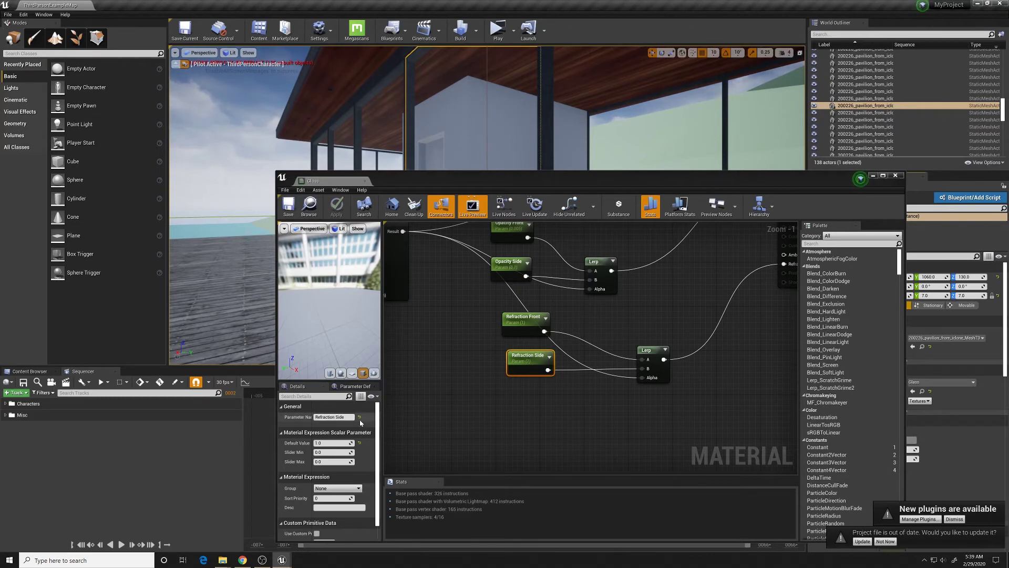
Try default values of 0.95 and 1.01 for the Refraction Side parameter
{"action": "left_click", "coordinate": [332, 443]}
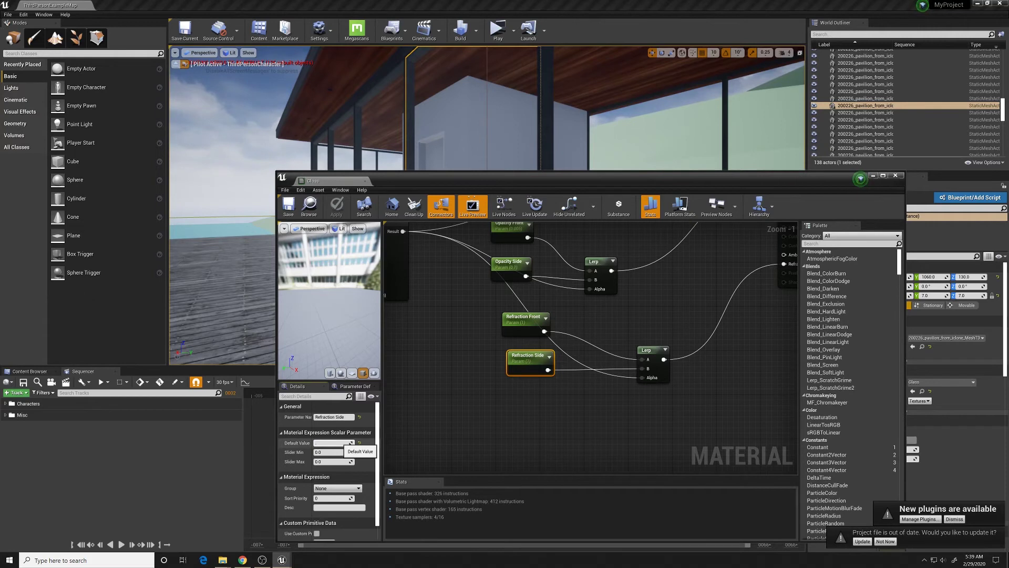
{"action": "type", "text": ".95"}
{"action": "key", "text": "Return"}
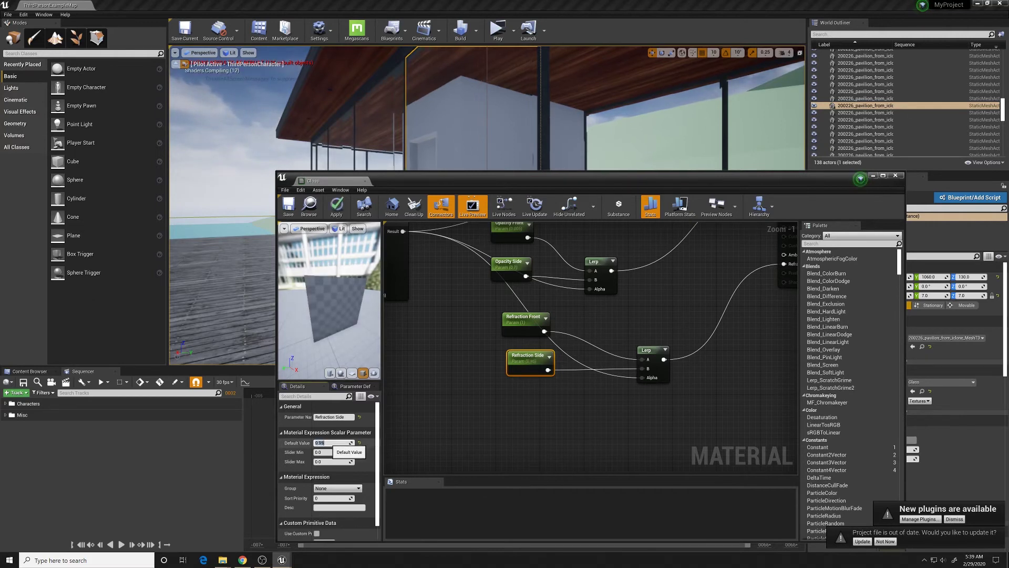
{"action": "type", "text": "1"}
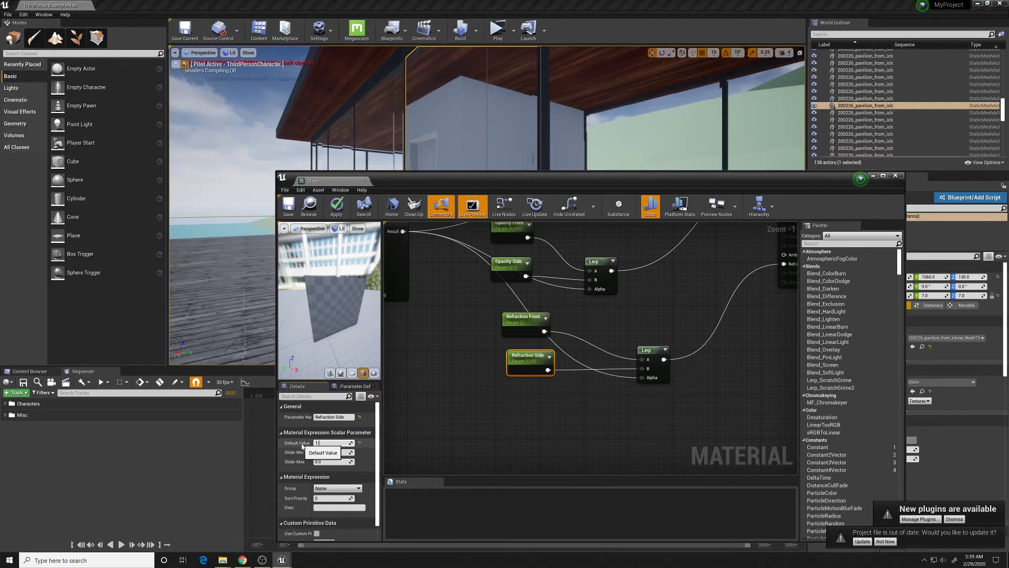
{"action": "type", "text": ".01"}
{"action": "key", "text": "Return"}
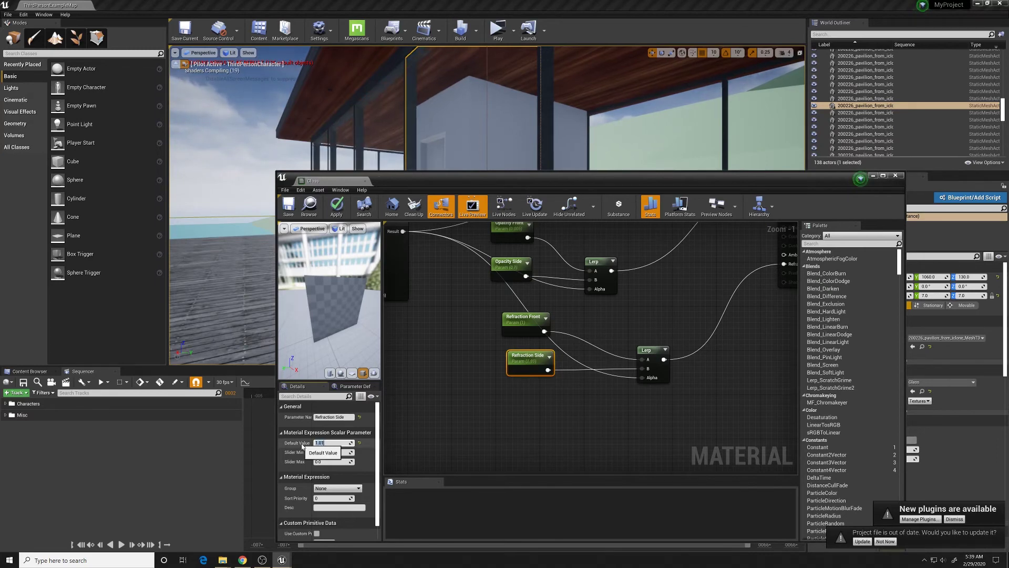
Return the Refraction Side parameter's default value to 1
{"action": "mouse_move", "coordinate": [484, 178]}
{"action": "left_mouse_down"}
{"action": "mouse_move", "coordinate": [533, 217]}
{"action": "mouse_move", "coordinate": [547, 289]}
{"action": "mouse_move", "coordinate": [491, 317]}
{"action": "mouse_move", "coordinate": [480, 223]}
{"action": "mouse_move", "coordinate": [487, 168]}
{"action": "left_mouse_up"}
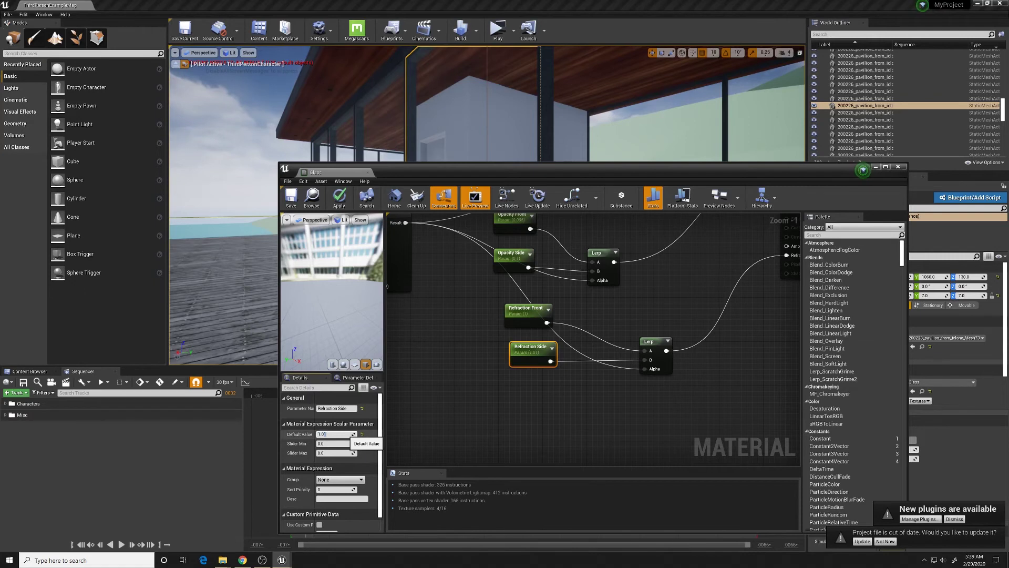
{"action": "type", "text": "1"}
{"action": "key", "text": "Return"}
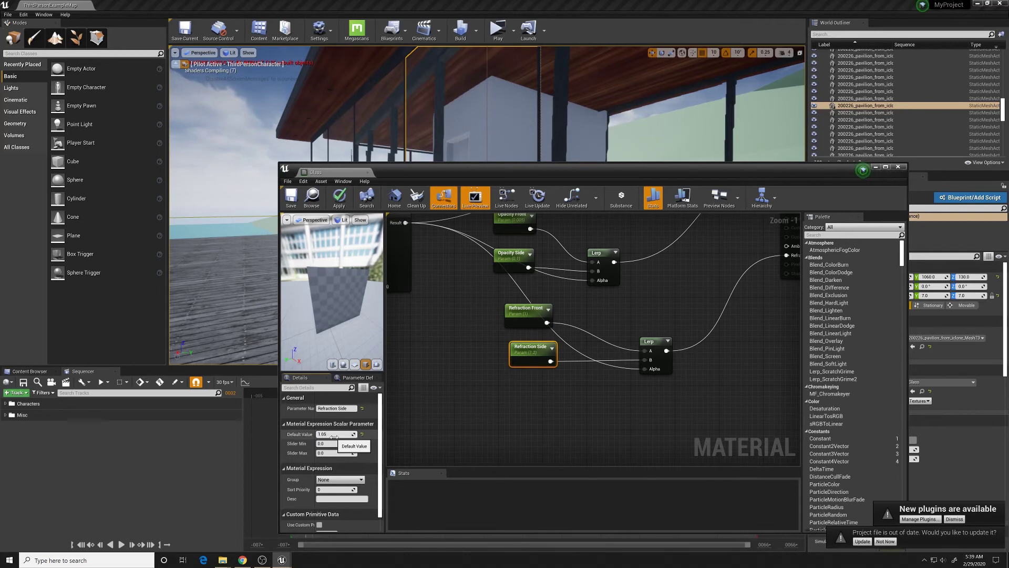
{"action": "key", "text": "Return"}
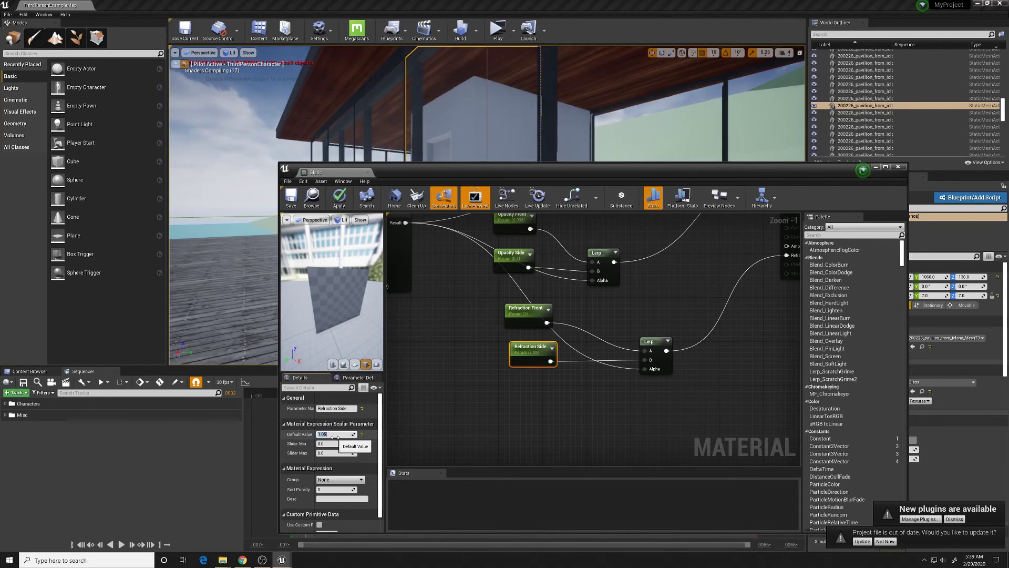
{"action": "type", "text": "1"}
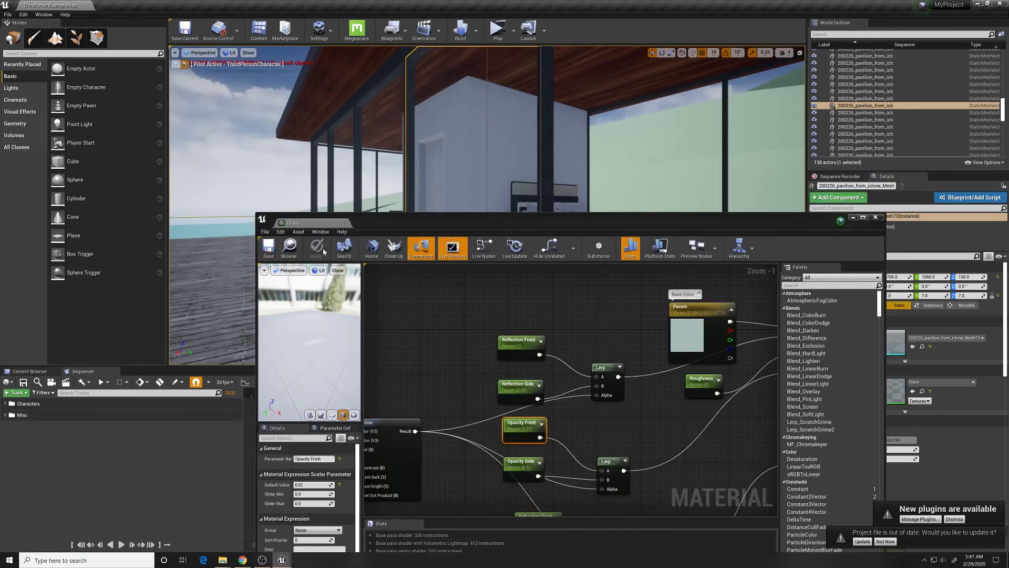
Close the material editor and capture RecordedSequence as a movie with the existing render settings
{"action": "left_click", "coordinate": [875, 217]}
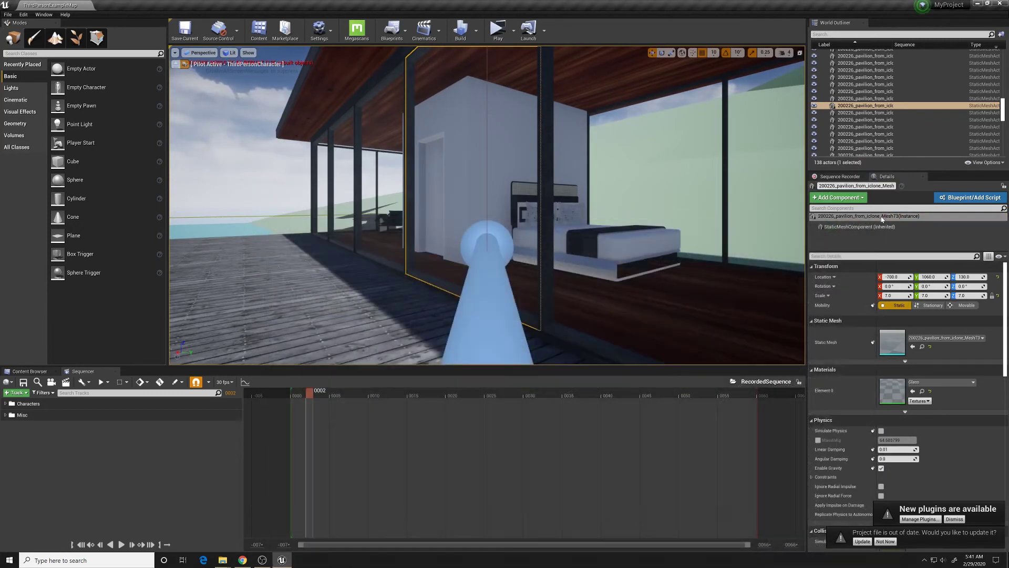
{"action": "left_click", "coordinate": [66, 383]}
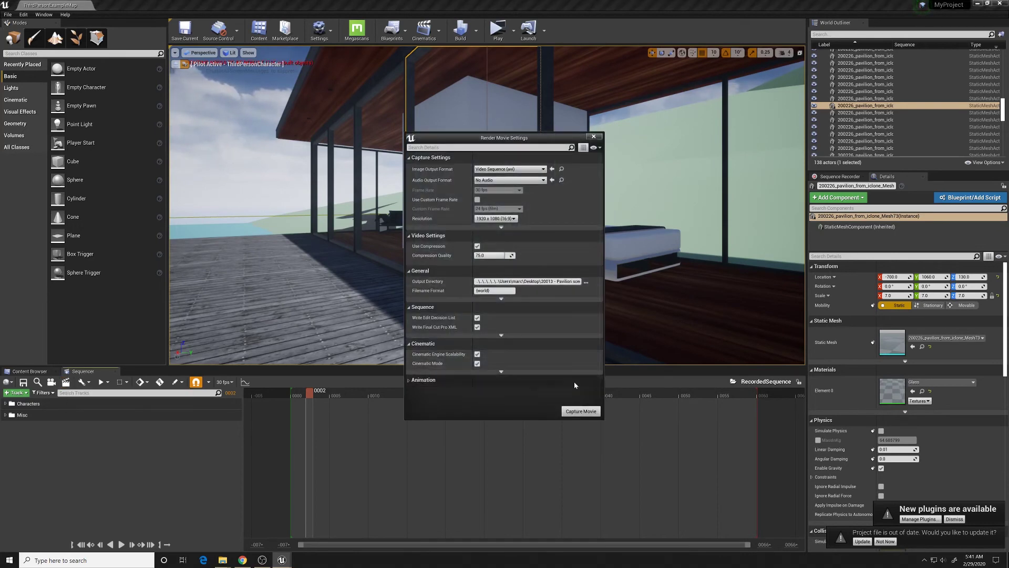
{"action": "left_click", "coordinate": [580, 411]}
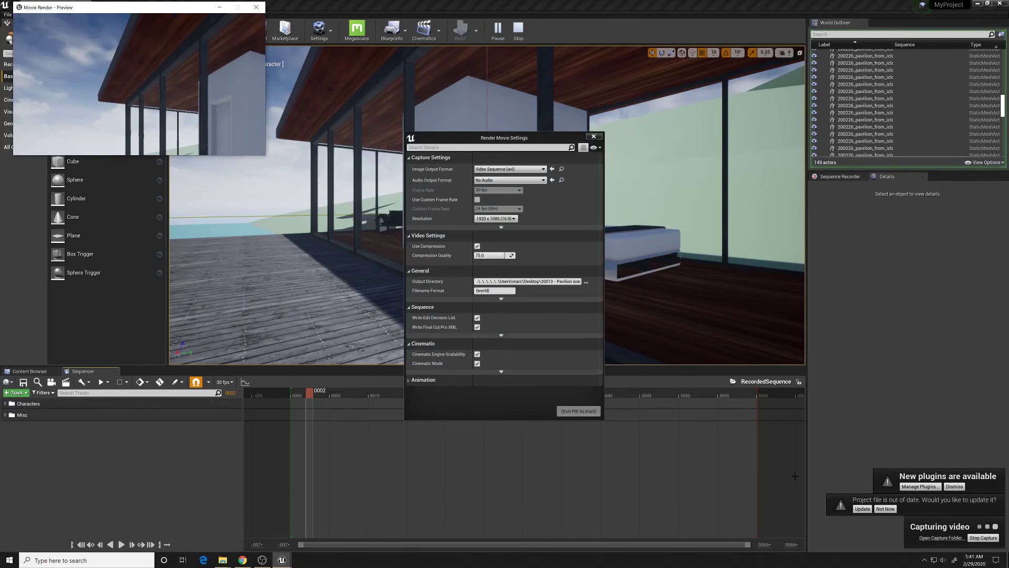
Open the capture folder, review the rendered ThirdPersonExampleMap_(2).avi, and close the video, folder and render settings
{"action": "left_click", "coordinate": [962, 540]}
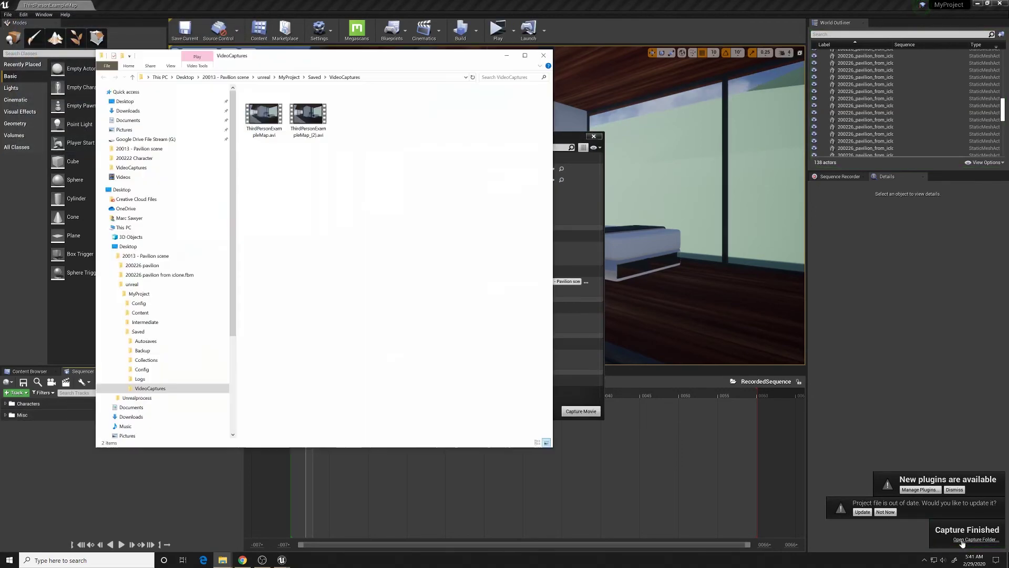
{"action": "double_click", "coordinate": [314, 116]}
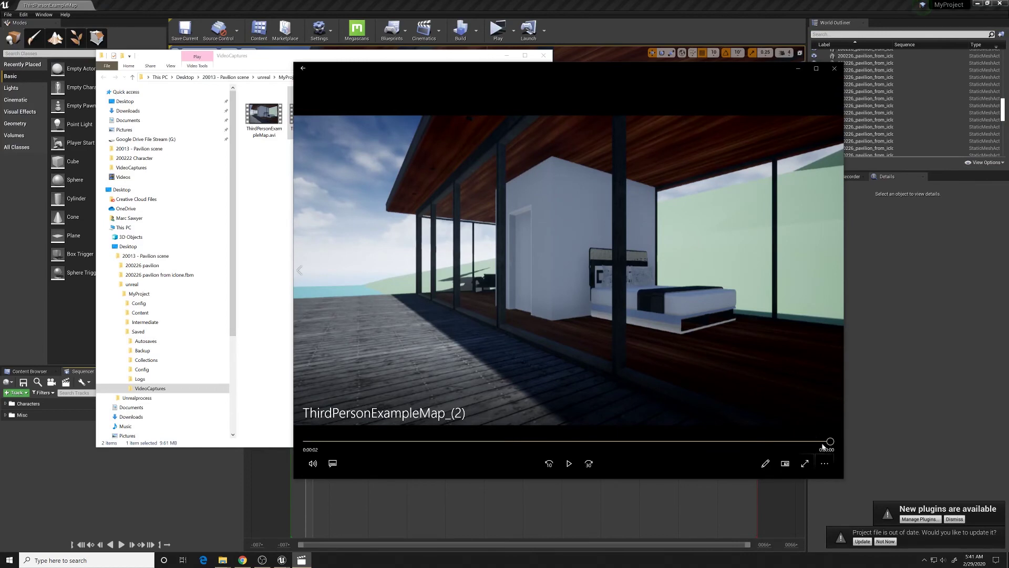
{"action": "left_click_drag", "start_coordinate": [830, 441], "coordinate": [578, 447]}
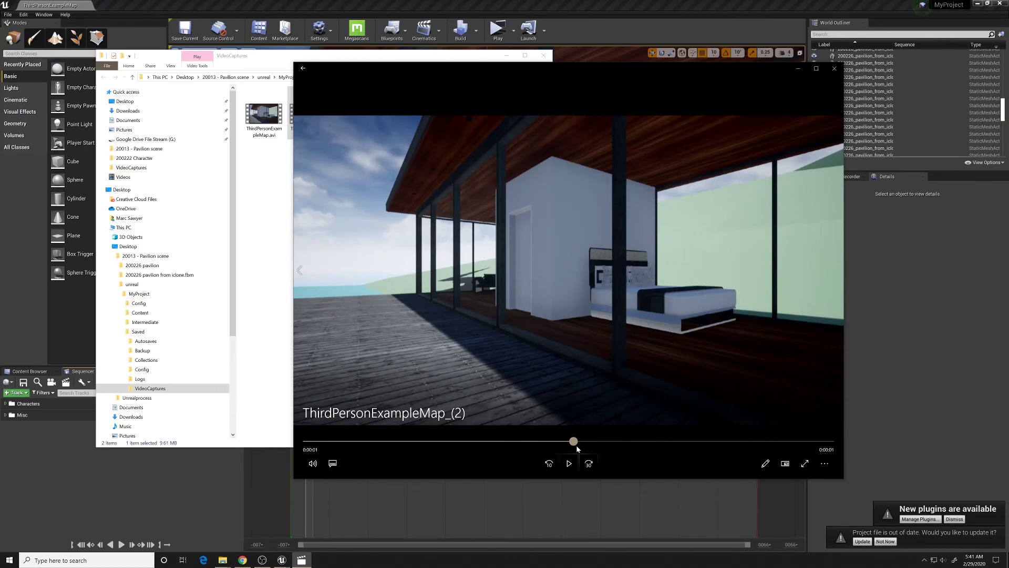
{"action": "left_click_drag", "start_coordinate": [574, 448], "coordinate": [572, 444]}
{"action": "left_click", "coordinate": [835, 69]}
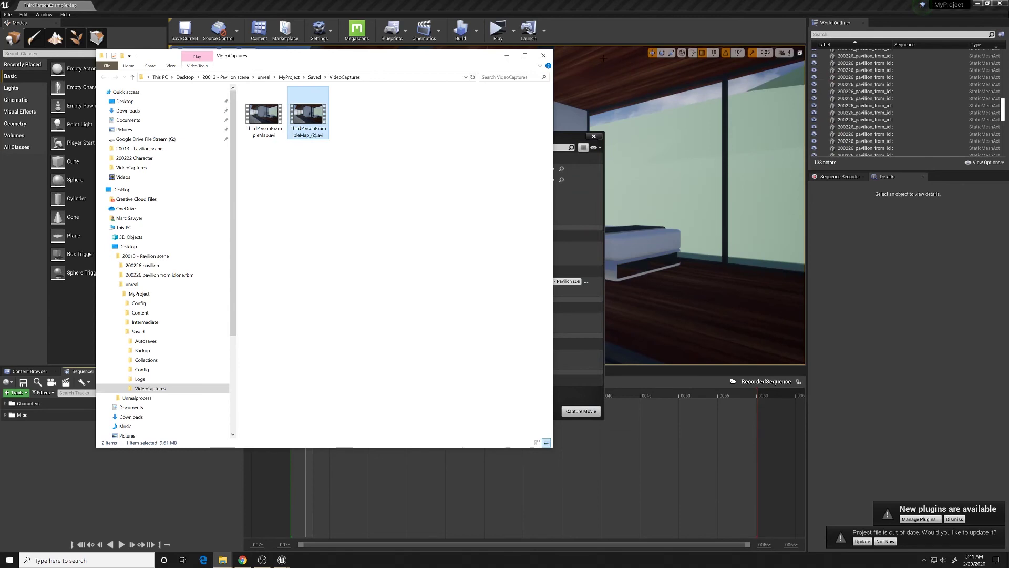
{"action": "left_click", "coordinate": [547, 57]}
{"action": "left_click", "coordinate": [593, 136]}
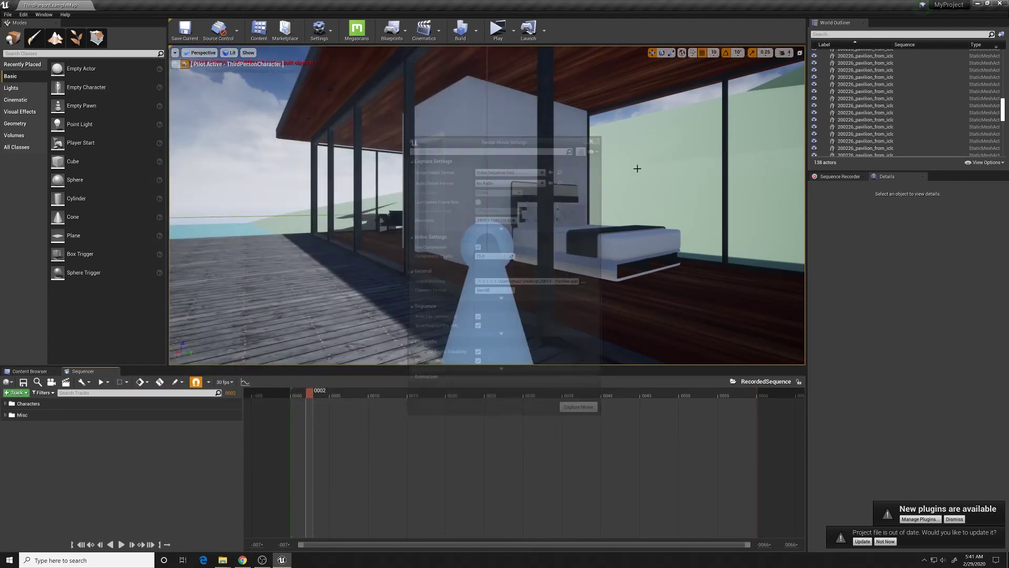
Try default values of 1 and 0.8 for the Glass material's Opacity Front parameter
{"action": "left_click", "coordinate": [673, 234]}
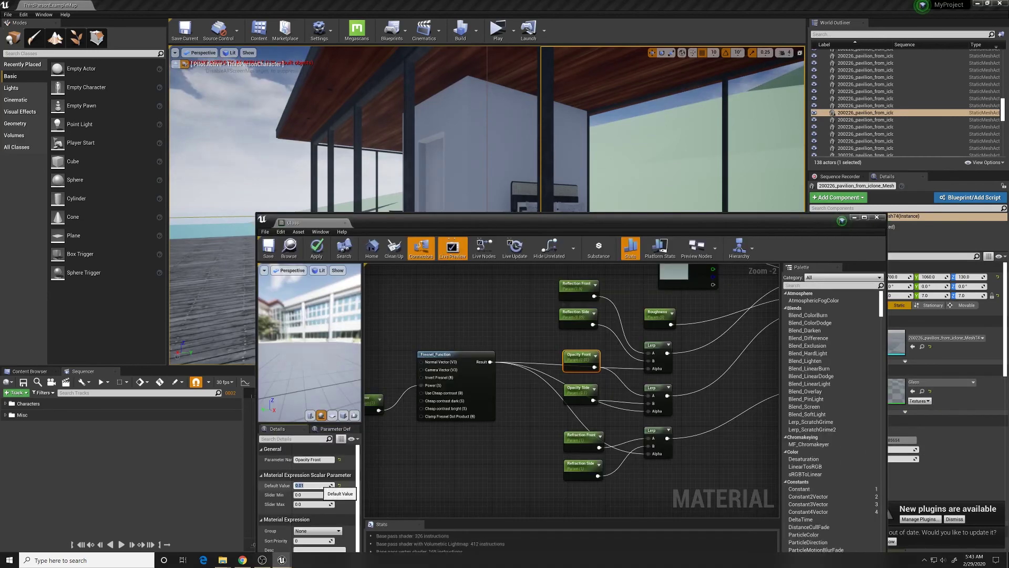
{"action": "left_click", "coordinate": [331, 484]}
{"action": "type", "text": "1"}
{"action": "key", "text": "Return"}
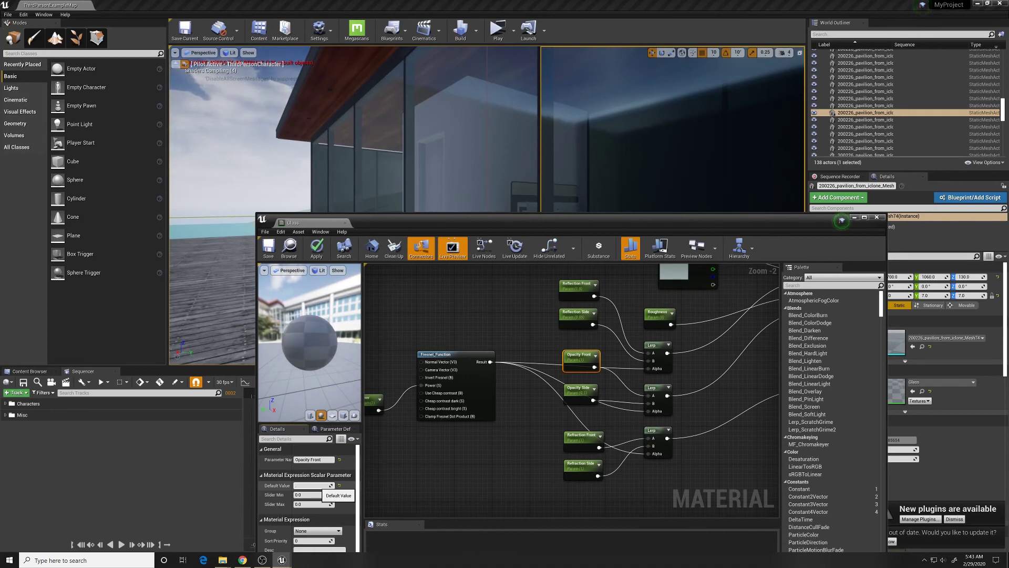
{"action": "type", "text": ".8"}
{"action": "key", "text": "Return"}
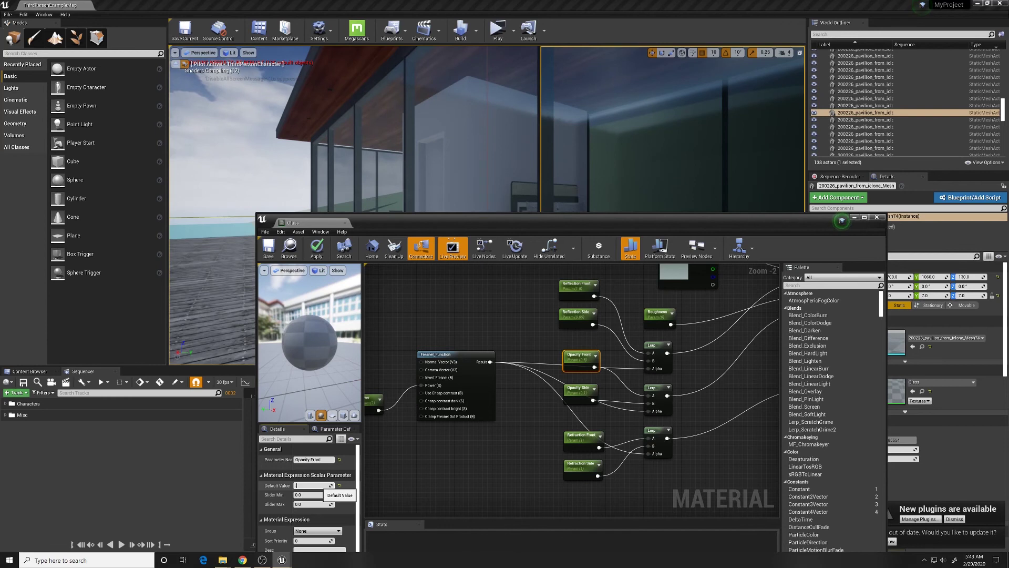
Set the Opacity Front parameter's default value to 0.3
{"action": "key", "text": "Return"}
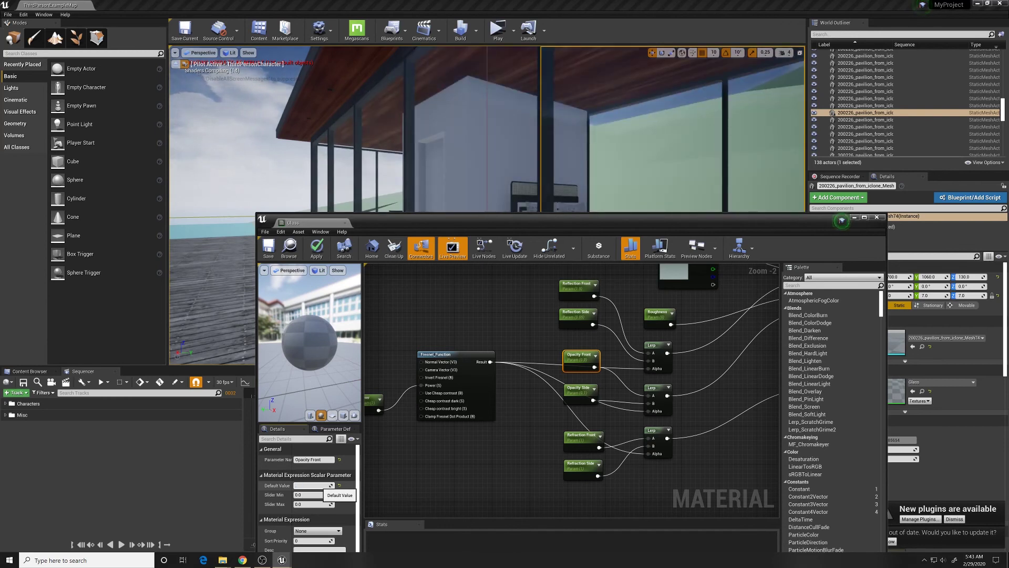
{"action": "type", "text": "3"}
{"action": "key", "text": "Return"}
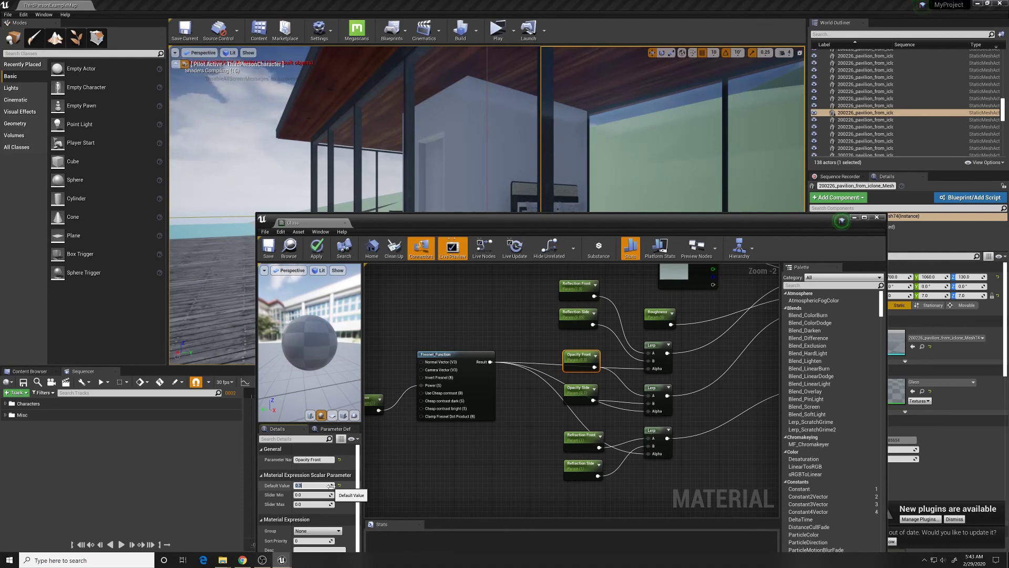
Set the Reflection Front parameter's default value to 1.2 and save the material
{"action": "left_click", "coordinate": [577, 287]}
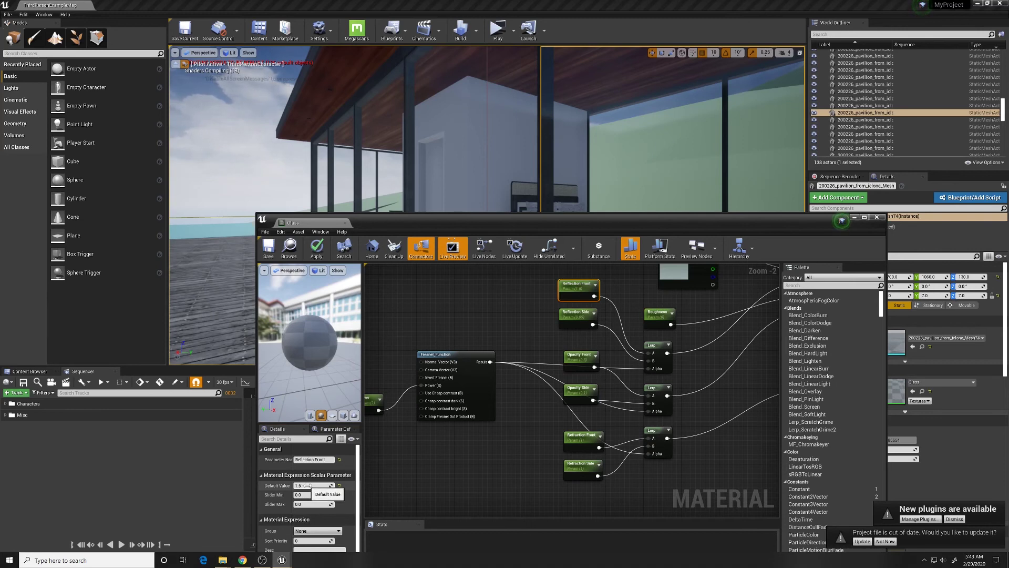
{"action": "left_click_drag", "start_coordinate": [308, 485], "coordinate": [321, 485]}
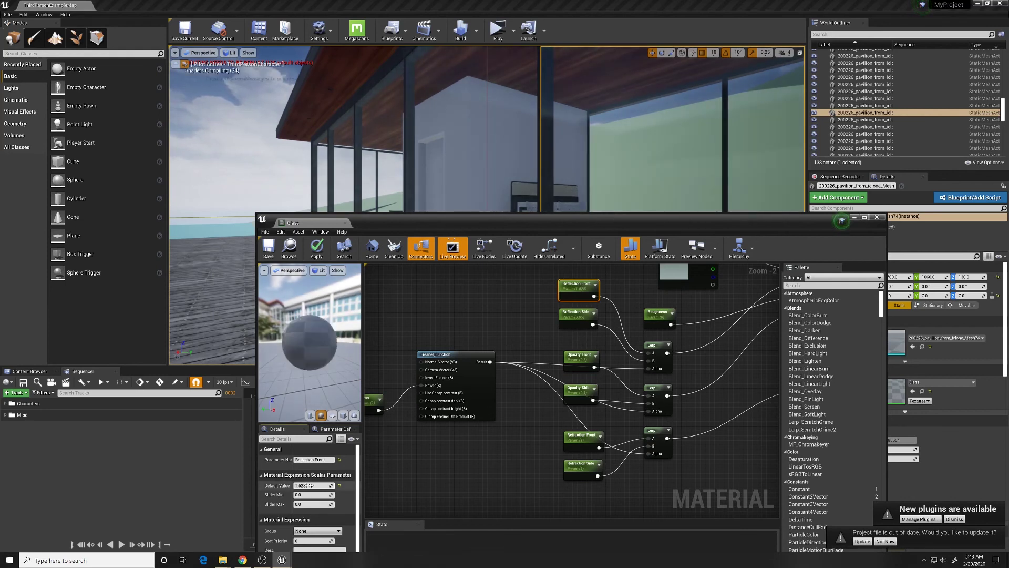
{"action": "left_click", "coordinate": [313, 485]}
{"action": "type", "text": "1.2"}
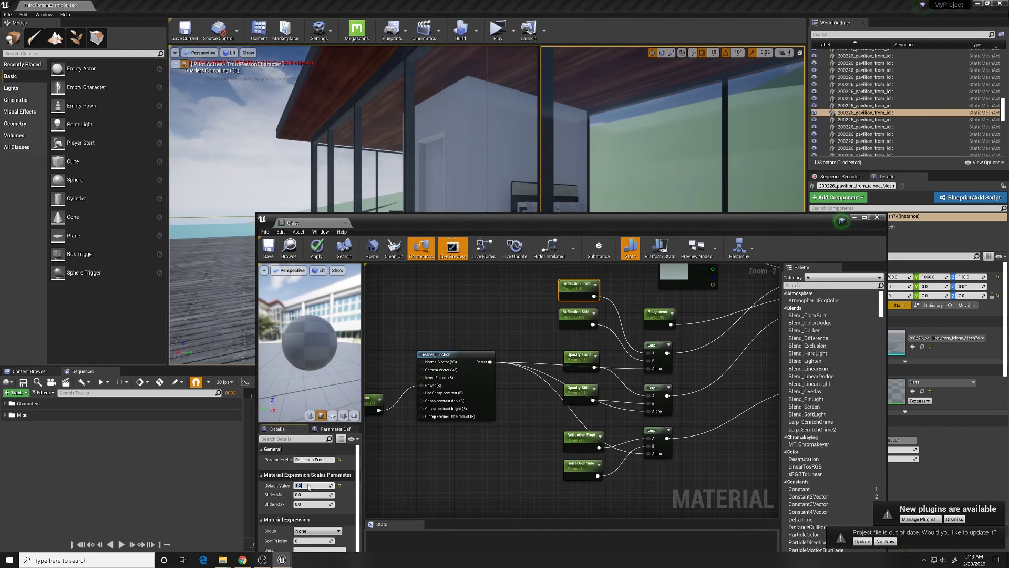
{"action": "left_click", "coordinate": [264, 246]}
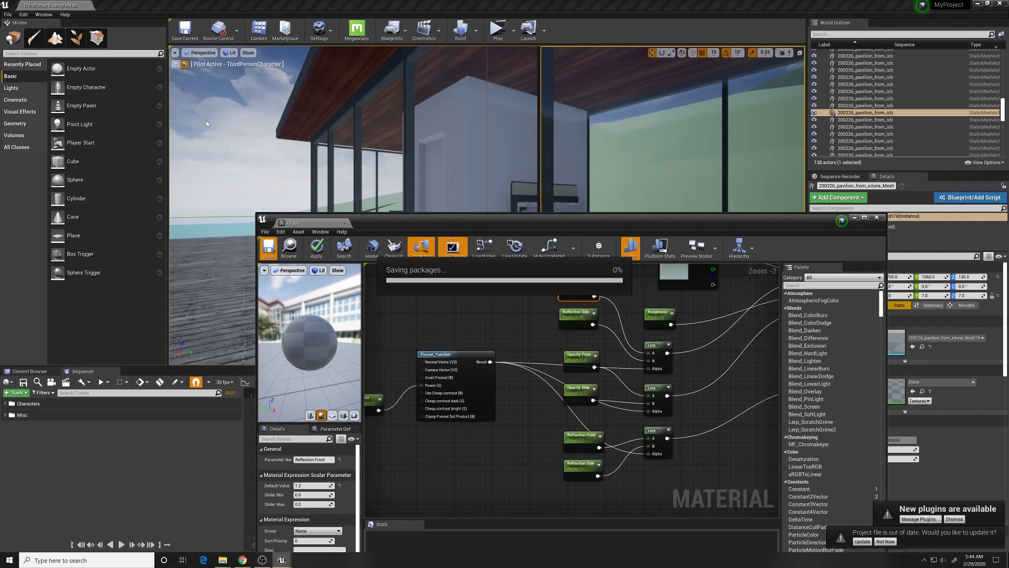
Turn off the exact camera view for the piloted ThirdPersonCharacter and inspect the pavilion's glass from other angles
{"action": "left_click", "coordinate": [198, 78]}
{"action": "left_click", "coordinate": [198, 52]}
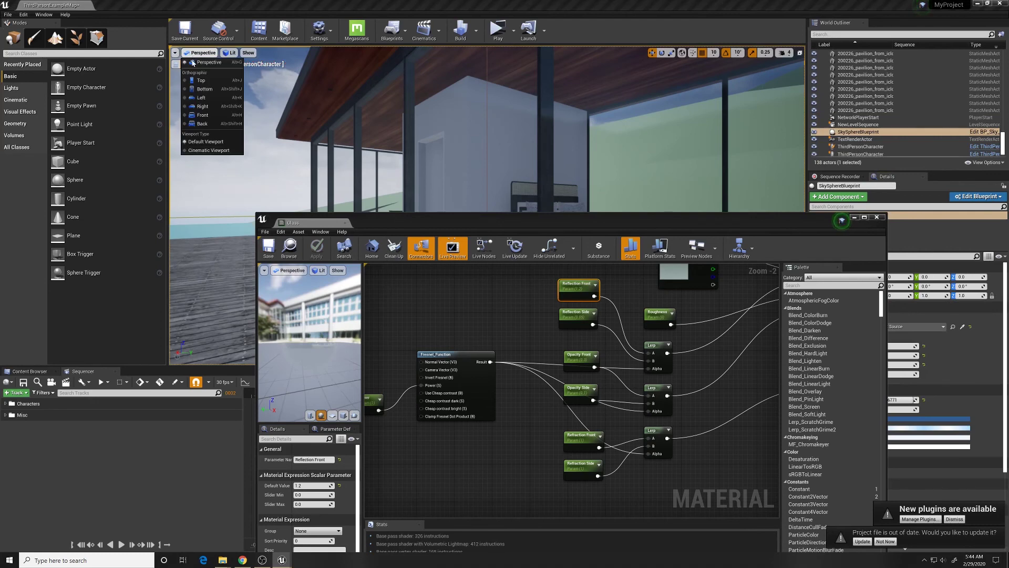
{"action": "left_click", "coordinate": [179, 65]}
{"action": "left_click", "coordinate": [184, 65]}
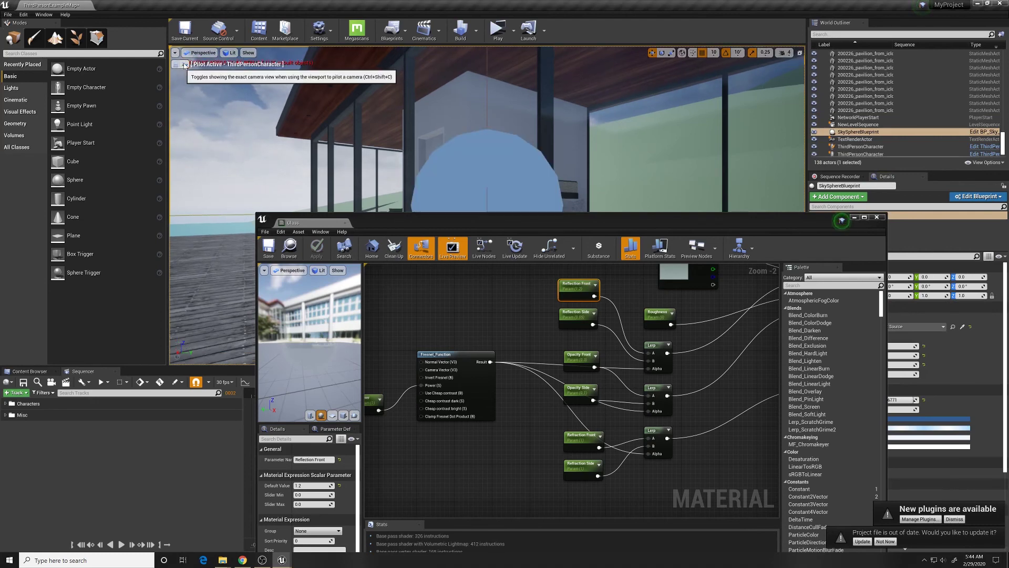
{"action": "right_click_drag", "start_coordinate": [486, 132], "coordinate": [573, 181]}
{"action": "right_click_drag", "start_coordinate": [411, 155], "coordinate": [375, 111]}
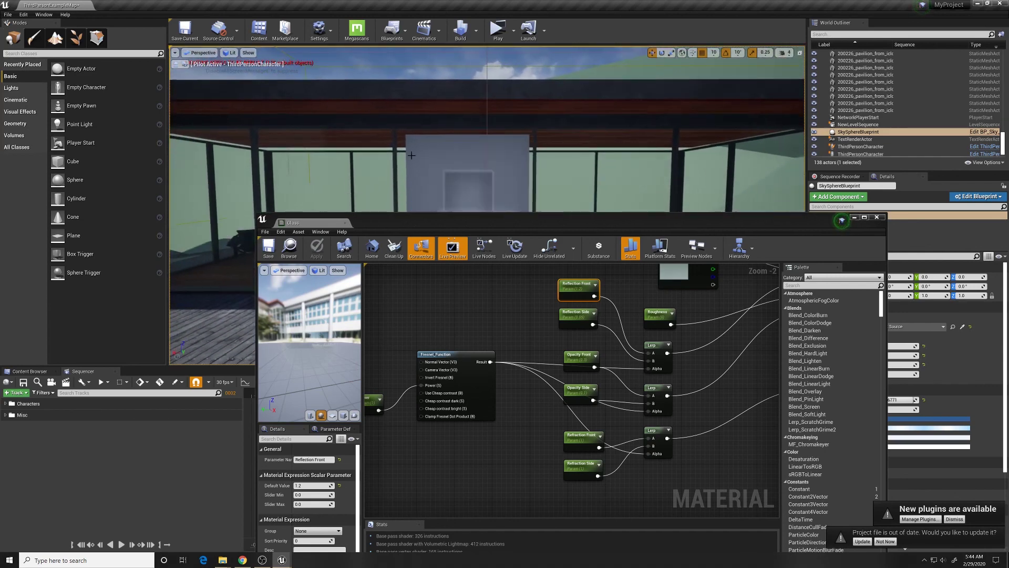
Close the Glass material editor and stop piloting the ThirdPersonCharacter in the level viewport
{"action": "left_click", "coordinate": [877, 218]}
{"action": "right_click_drag", "start_coordinate": [487, 205], "coordinate": [478, 263]}
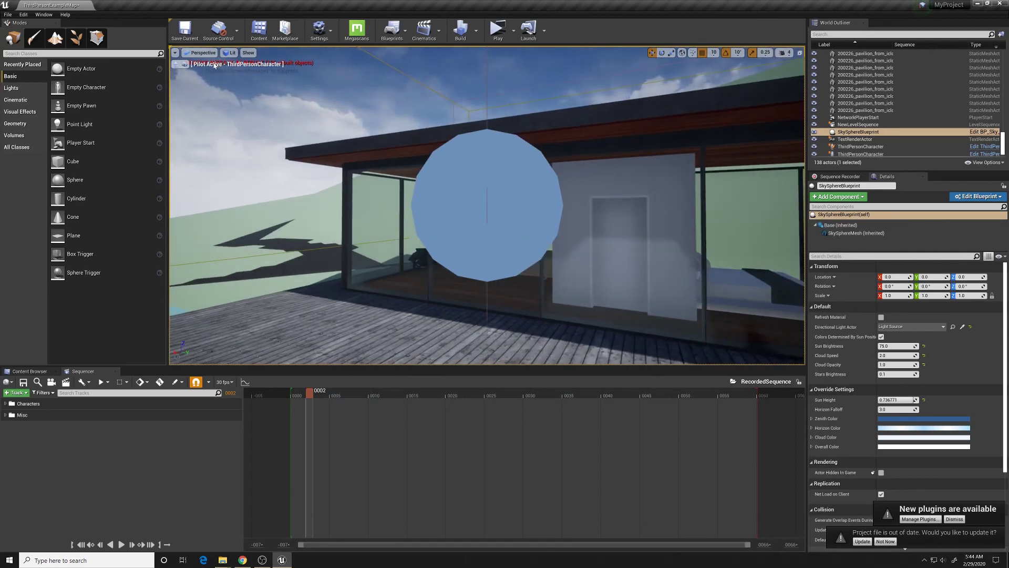
{"action": "left_click", "coordinate": [176, 65]}
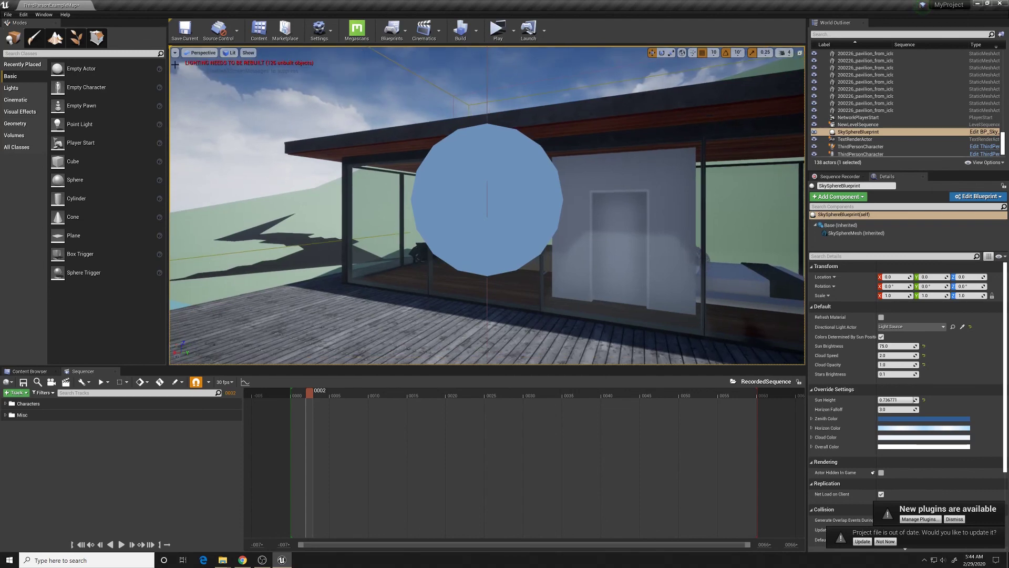
{"action": "right_click_drag", "start_coordinate": [487, 205], "coordinate": [610, 216]}
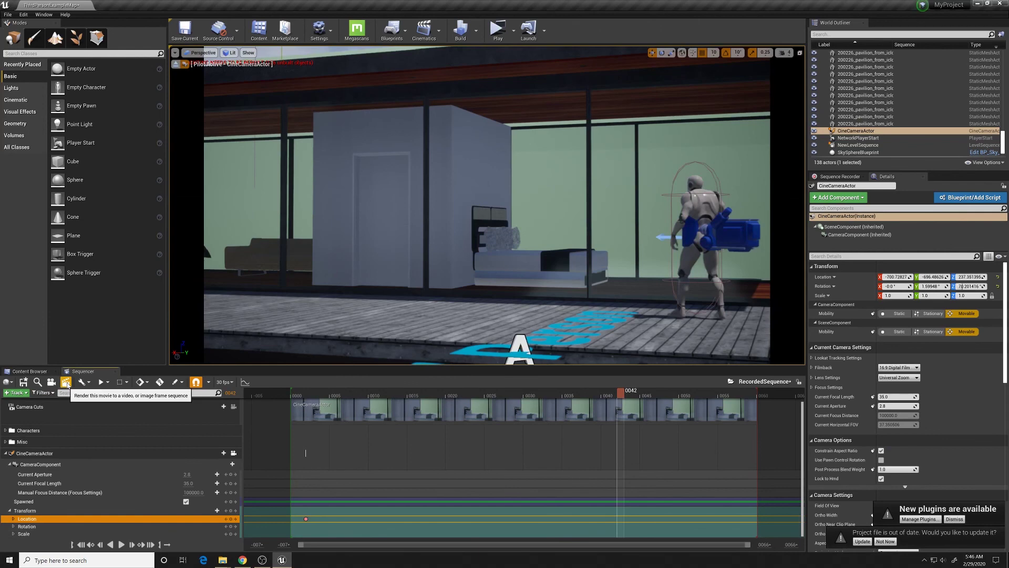
Render the RecordedSequence to a video with the existing movie capture settings
{"action": "left_click", "coordinate": [67, 382]}
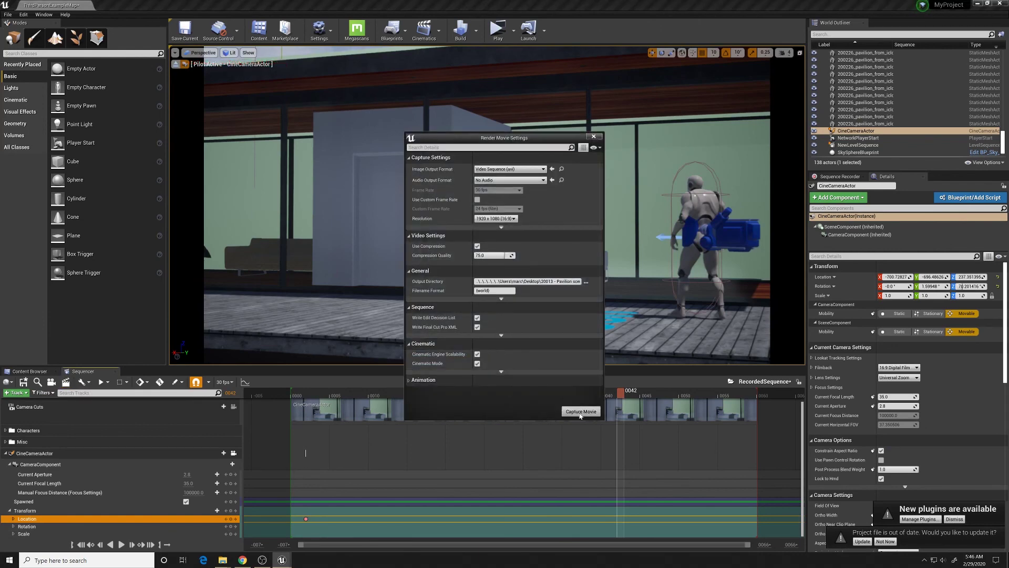
{"action": "left_click", "coordinate": [580, 412]}
{"action": "left_click", "coordinate": [541, 353]}
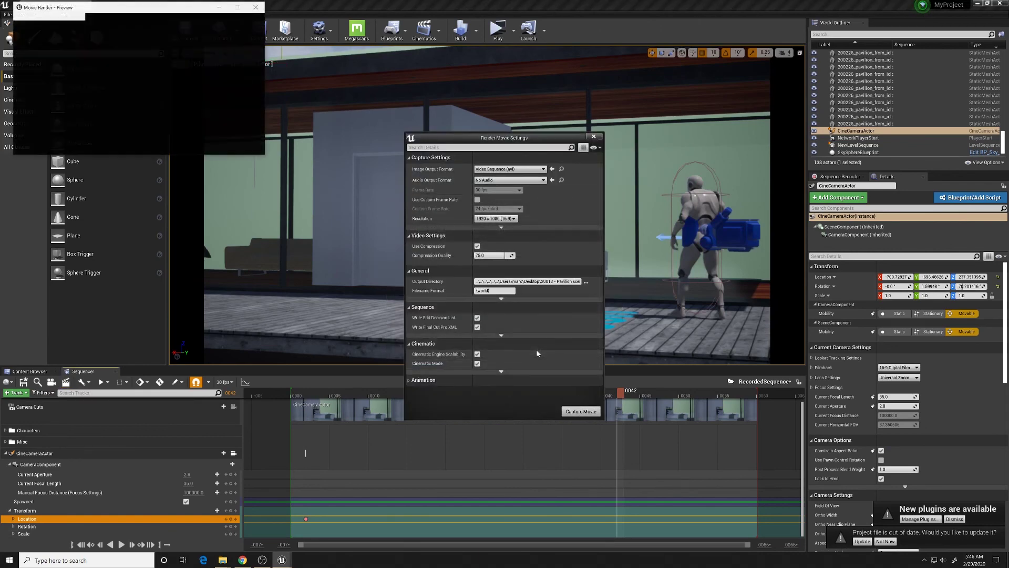